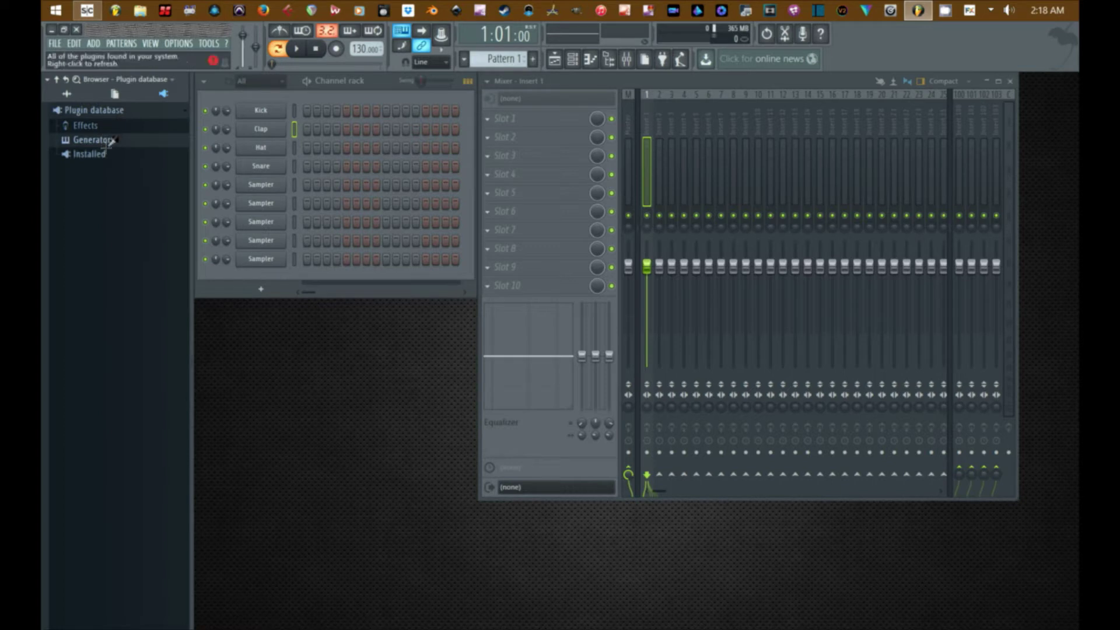
- Browse the Installed folder's Generators and Effects VST plugin lists, then collapse Installed
left_click(103, 154)
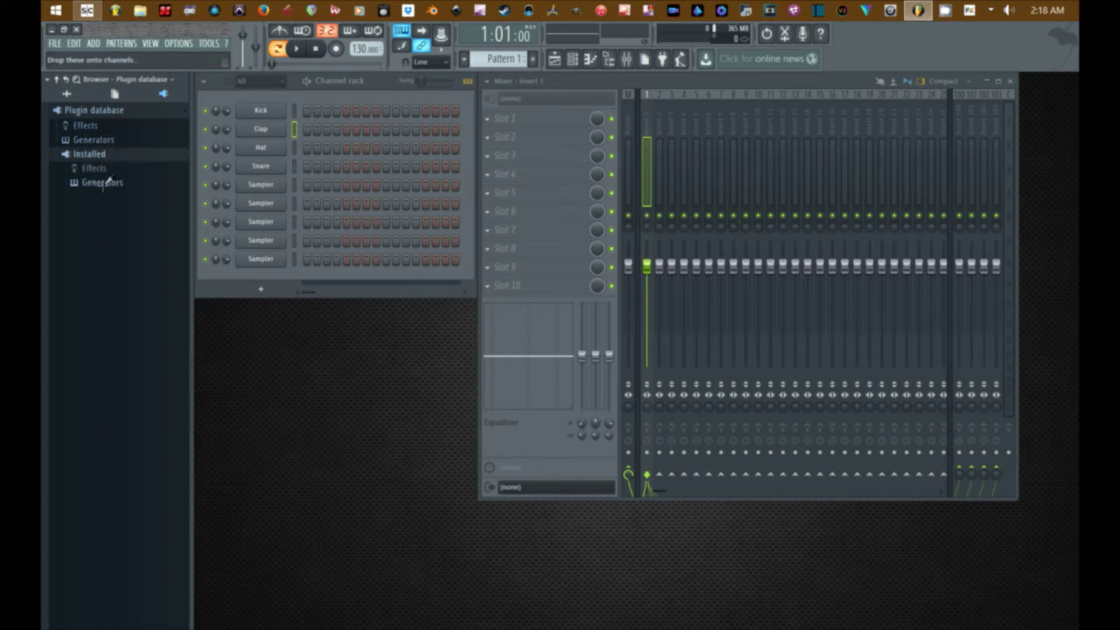
left_click(103, 182)
left_click(97, 226)
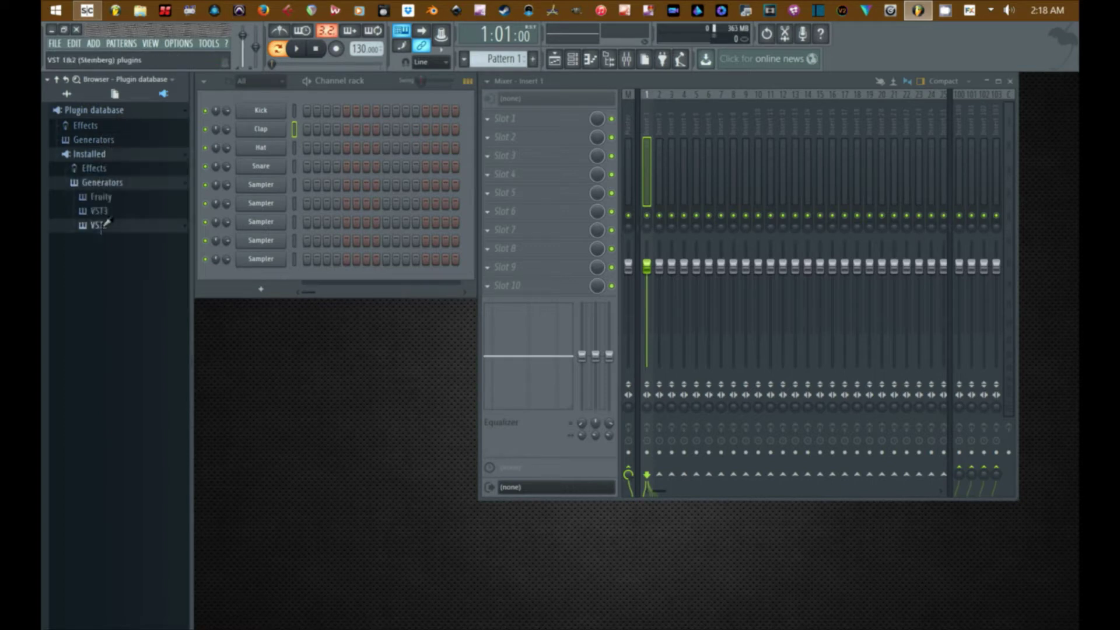
scroll(94, 438, "down", 3)
scroll(94, 444, "down", 3)
scroll(90, 431, "up", 10)
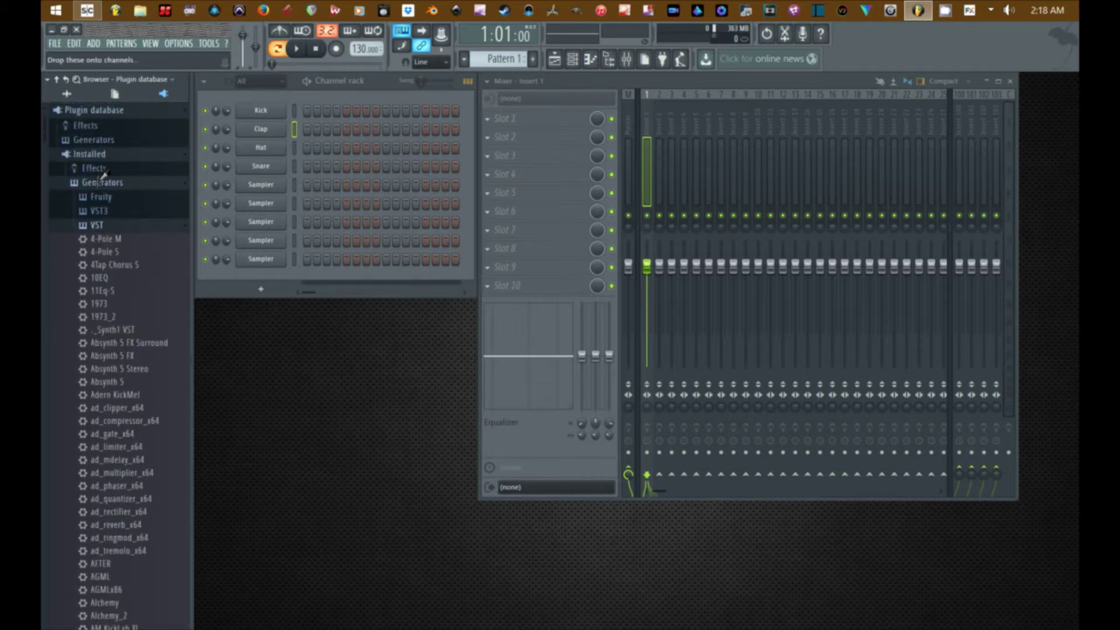
left_click(102, 178)
left_click(98, 168)
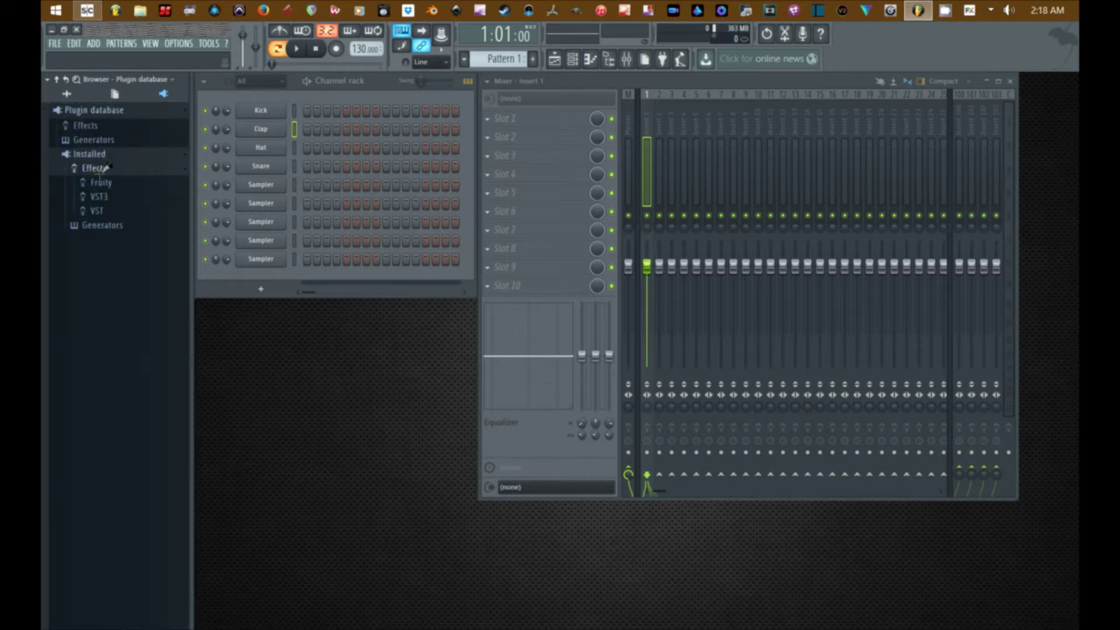
left_click(106, 205)
left_click(104, 210)
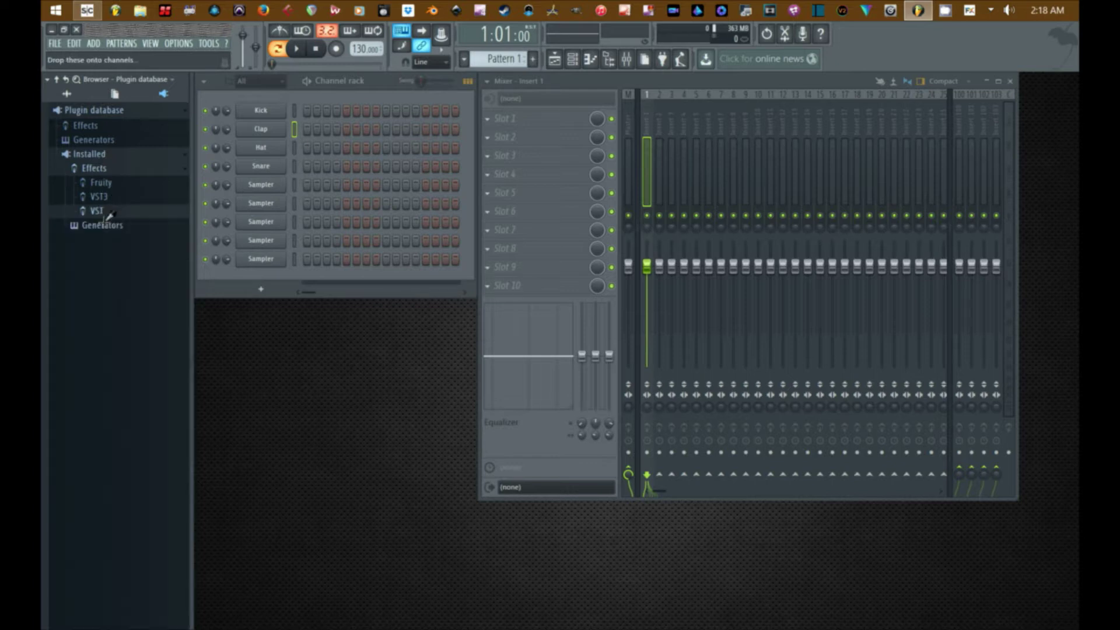
left_click(105, 223)
left_click(105, 224)
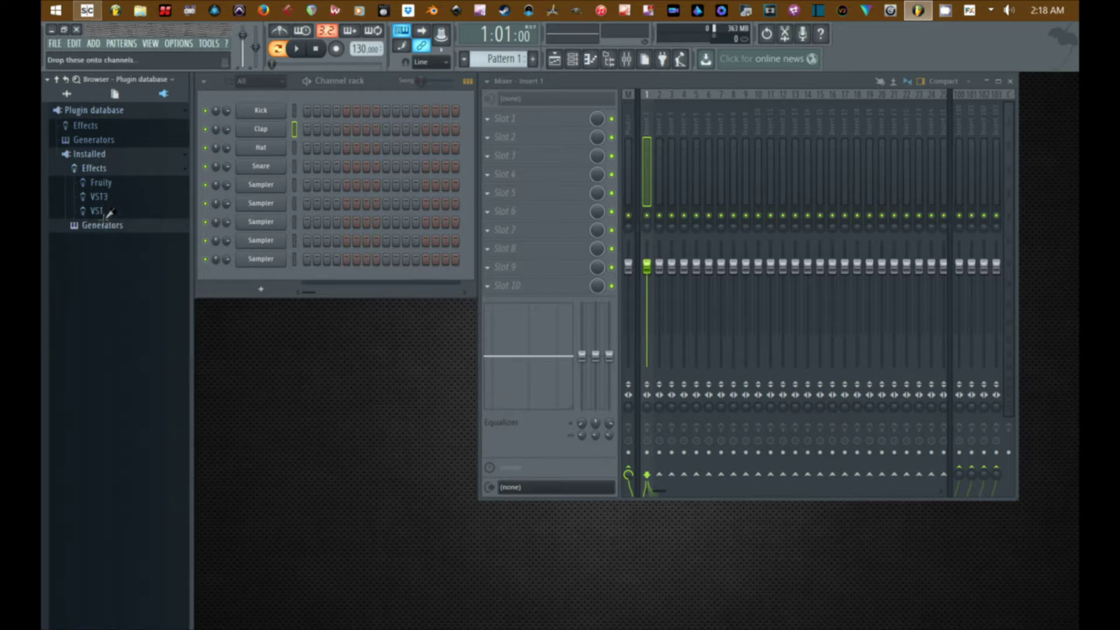
left_click(104, 154)
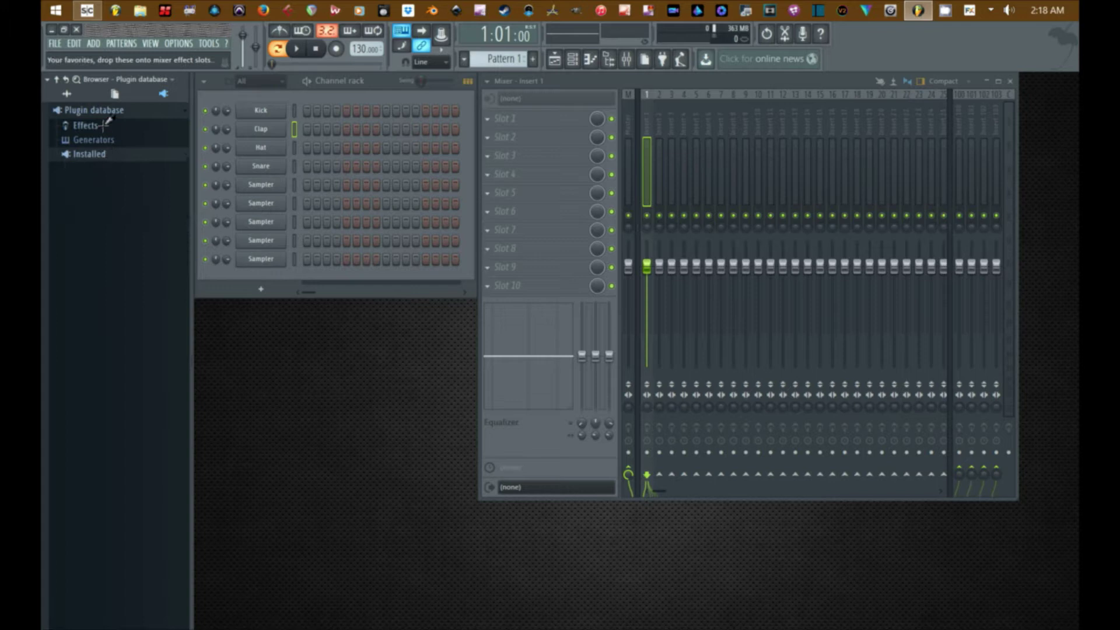
- Show and hide the Plugin database's Effects and Generators category folders to inspect them
left_click(88, 125)
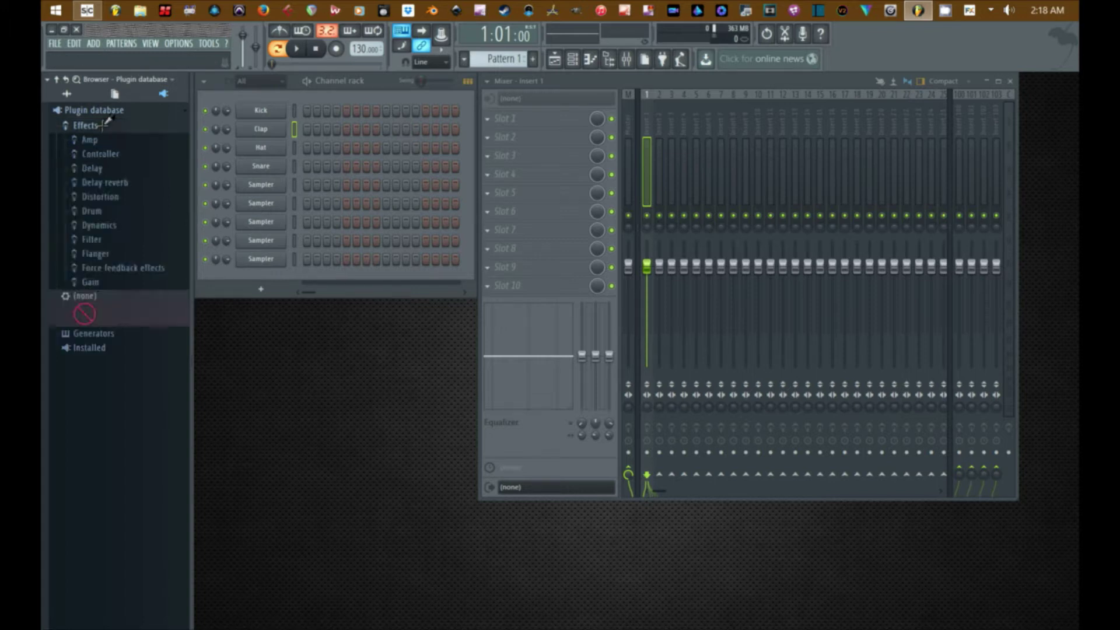
left_click(104, 124)
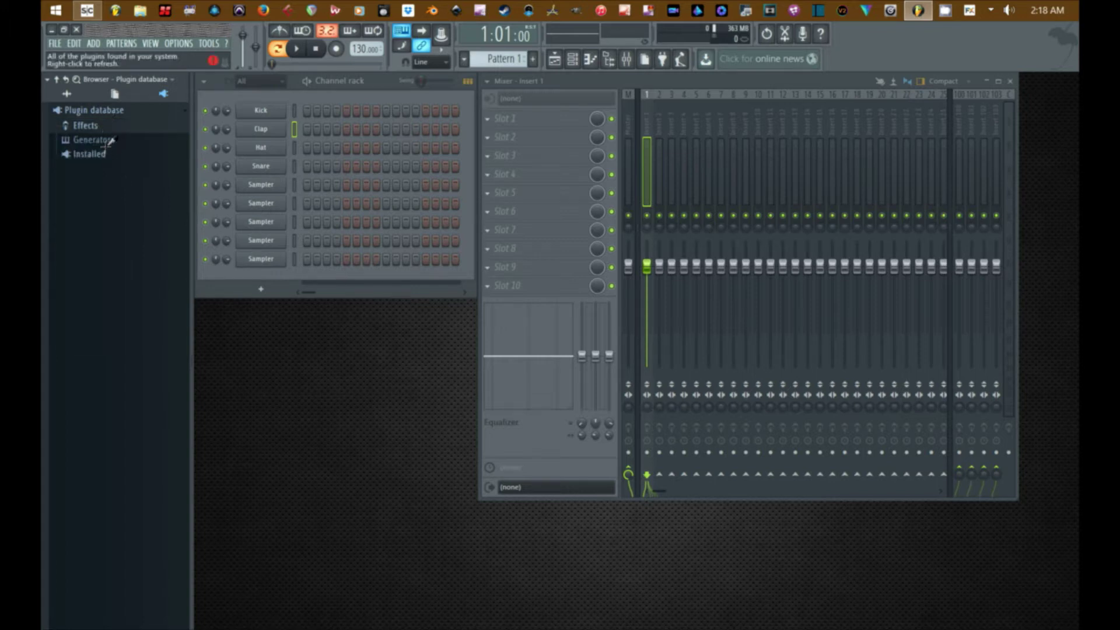
left_click(108, 139)
left_click(108, 124)
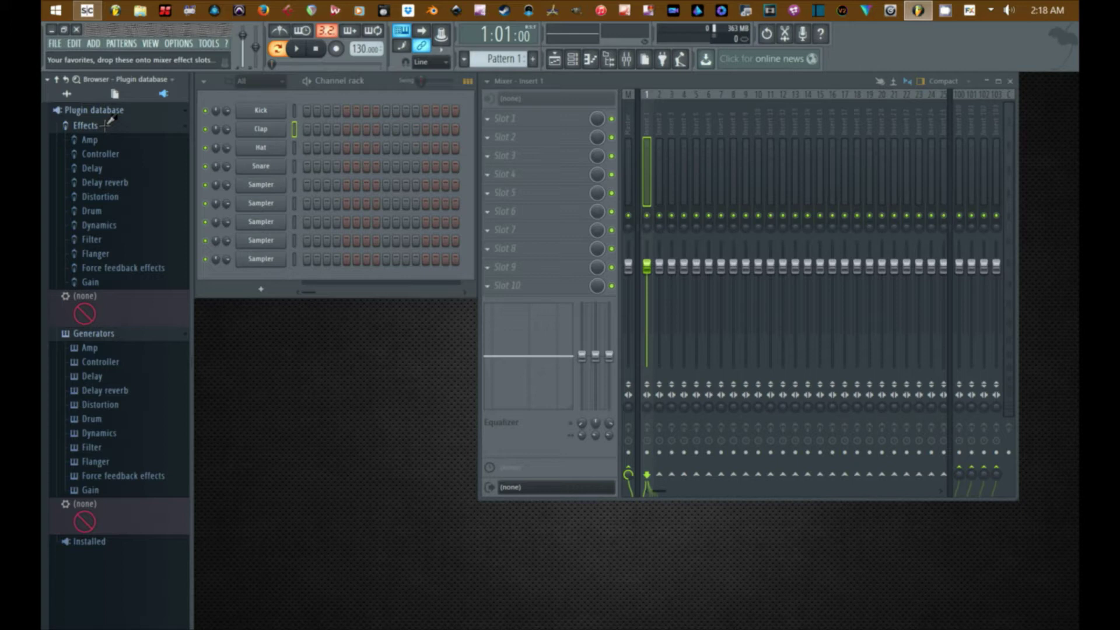
left_click(108, 124)
left_click(108, 140)
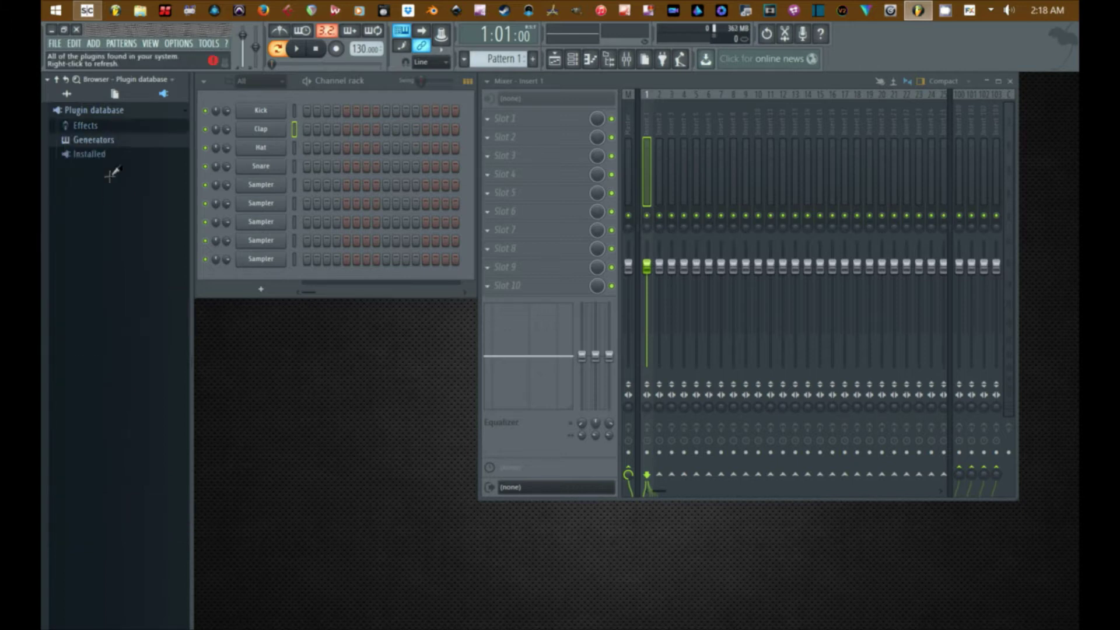
left_click(105, 124)
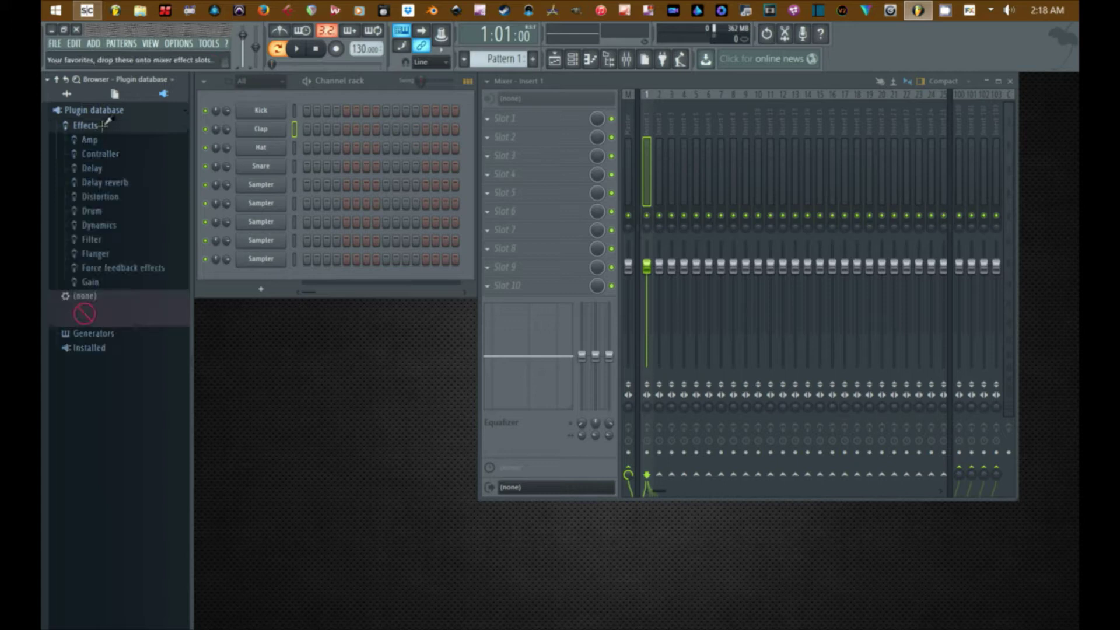
left_click(107, 124)
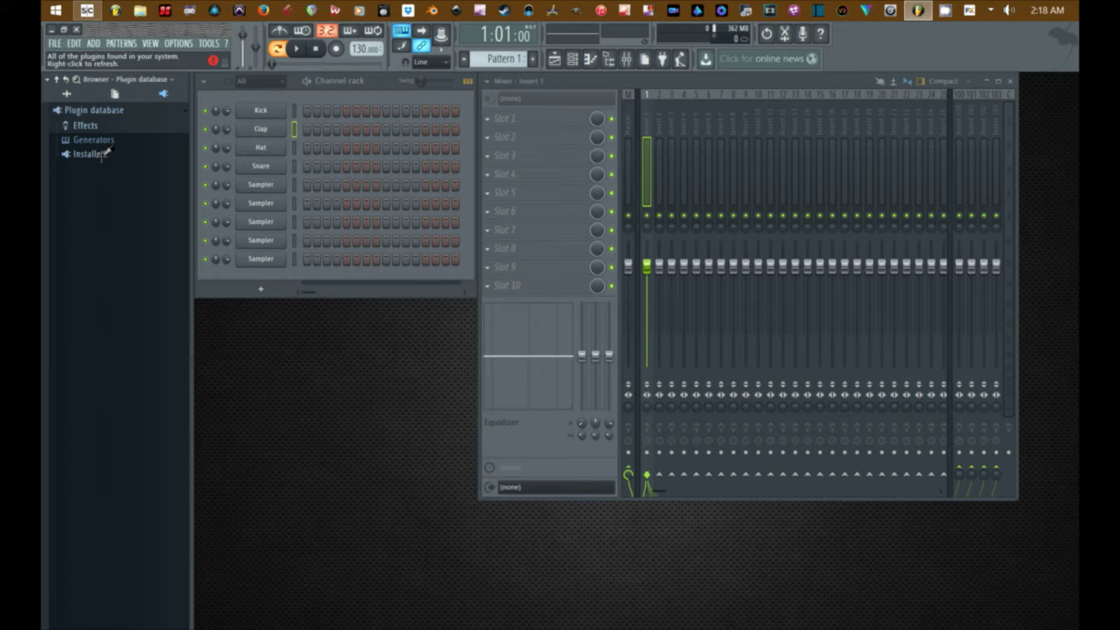
- Reopen Installed with its Generators VST plugin list showing
left_click(87, 154)
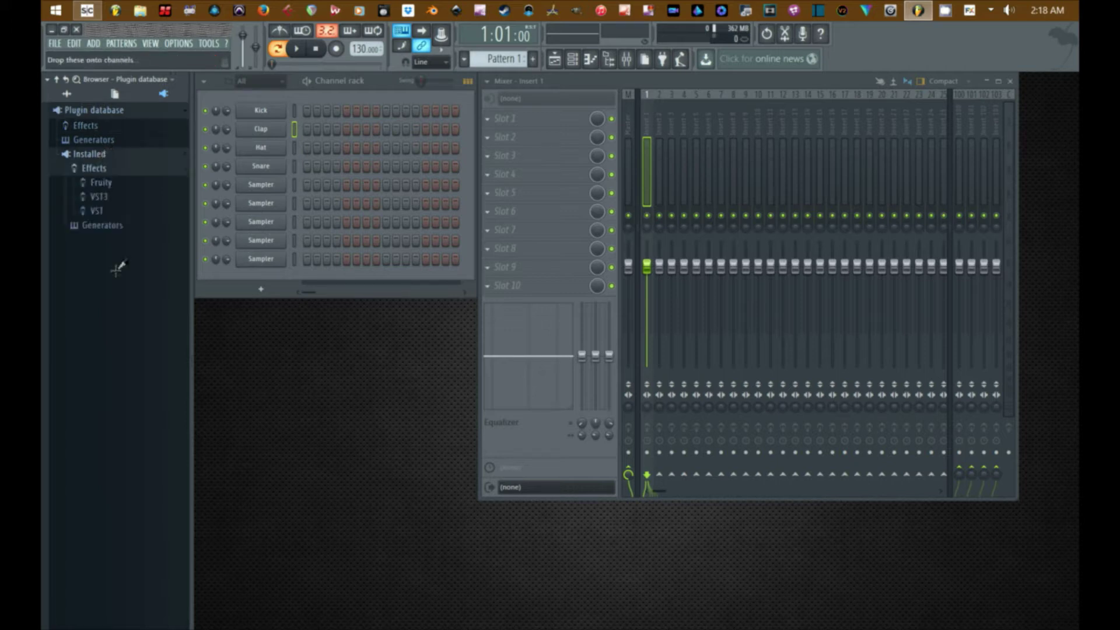
left_click(104, 225)
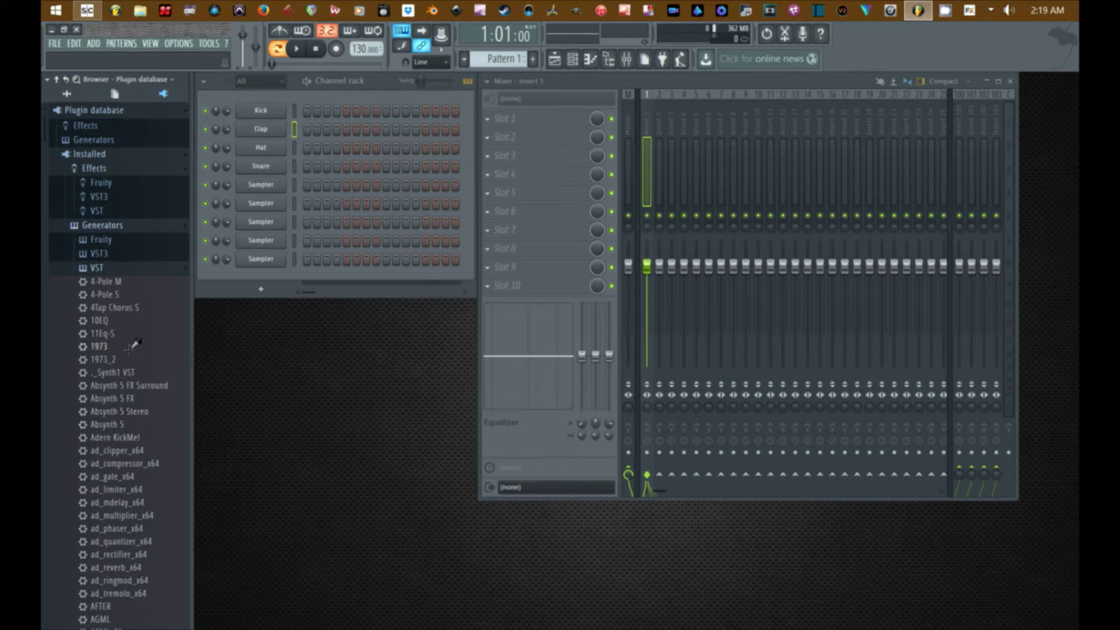
scroll(131, 348, "down", 20)
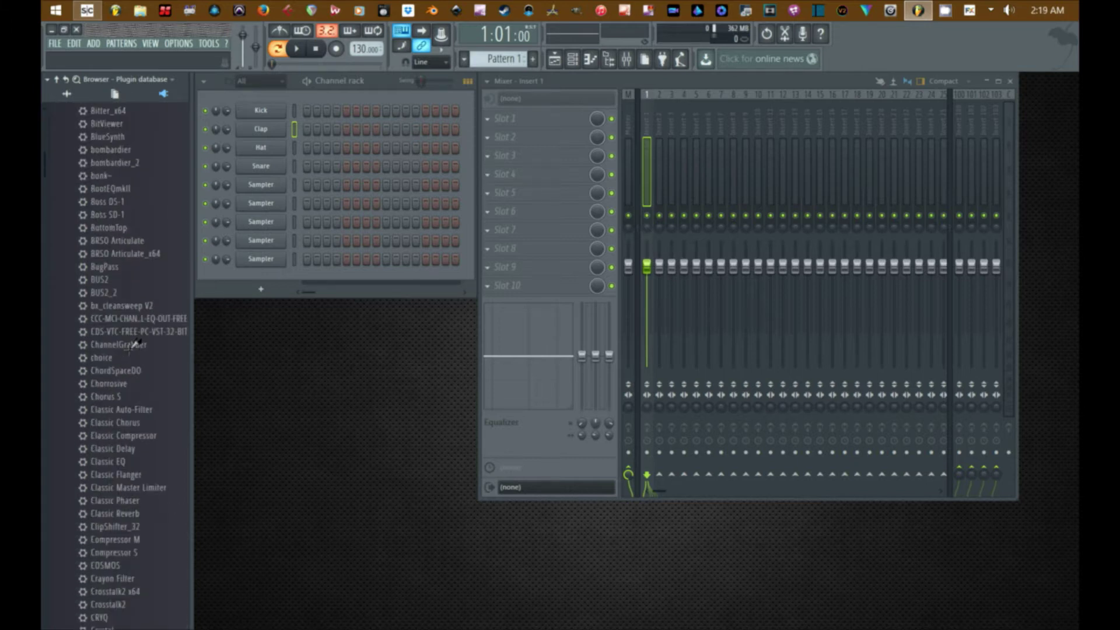
scroll(134, 345, "up", 20)
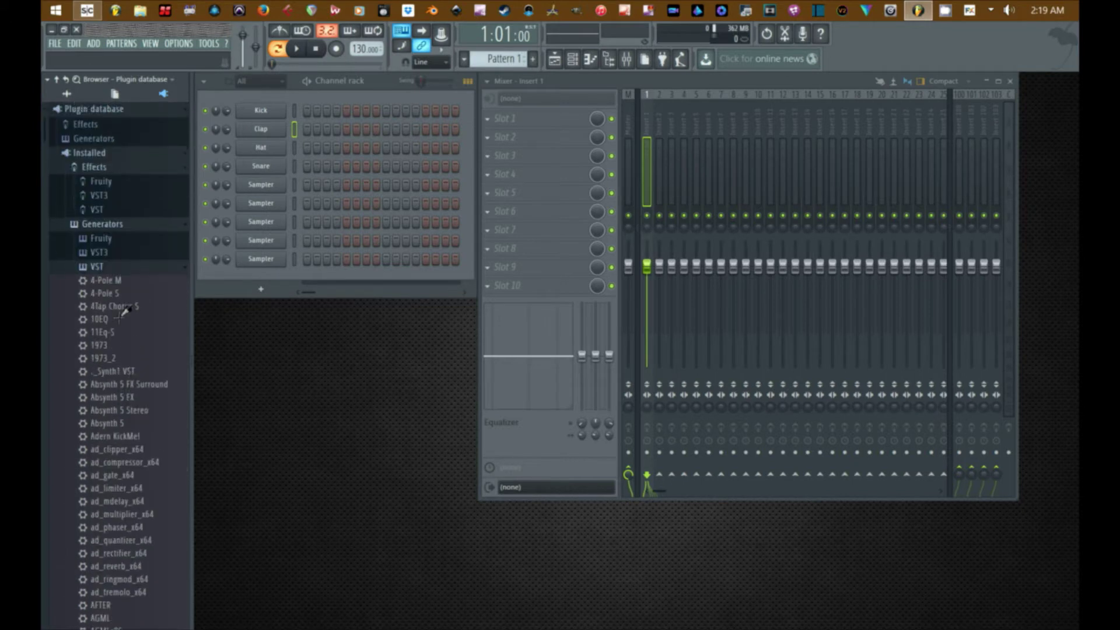
- Browse the Effects Delay category and its Flanger, Chorus and Reverb subcategories, then fold the tree
left_click(103, 225)
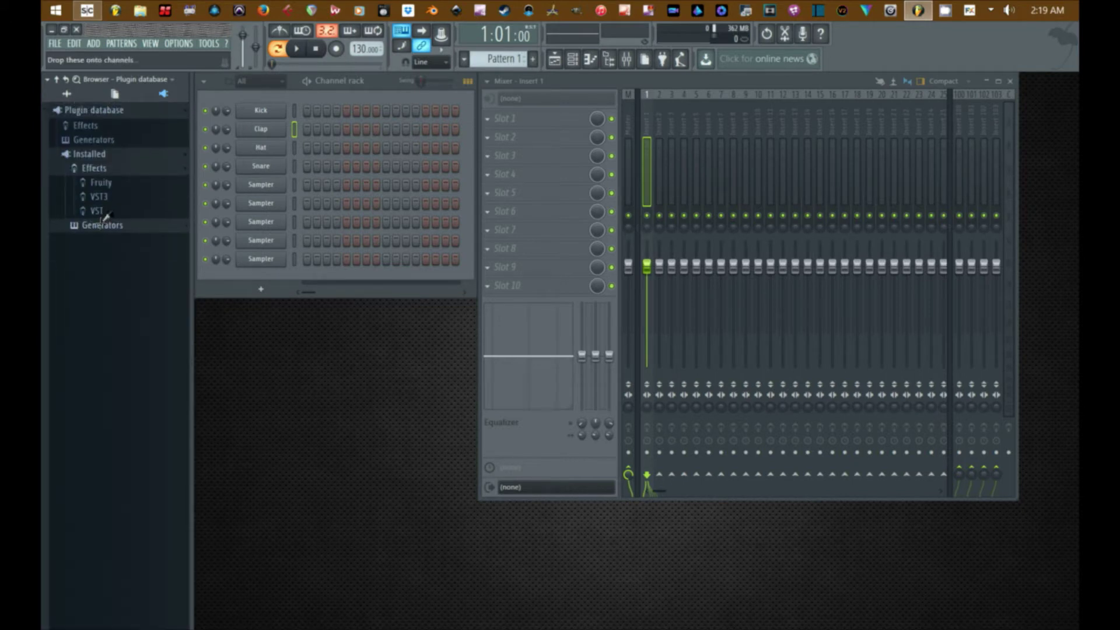
left_click(103, 168)
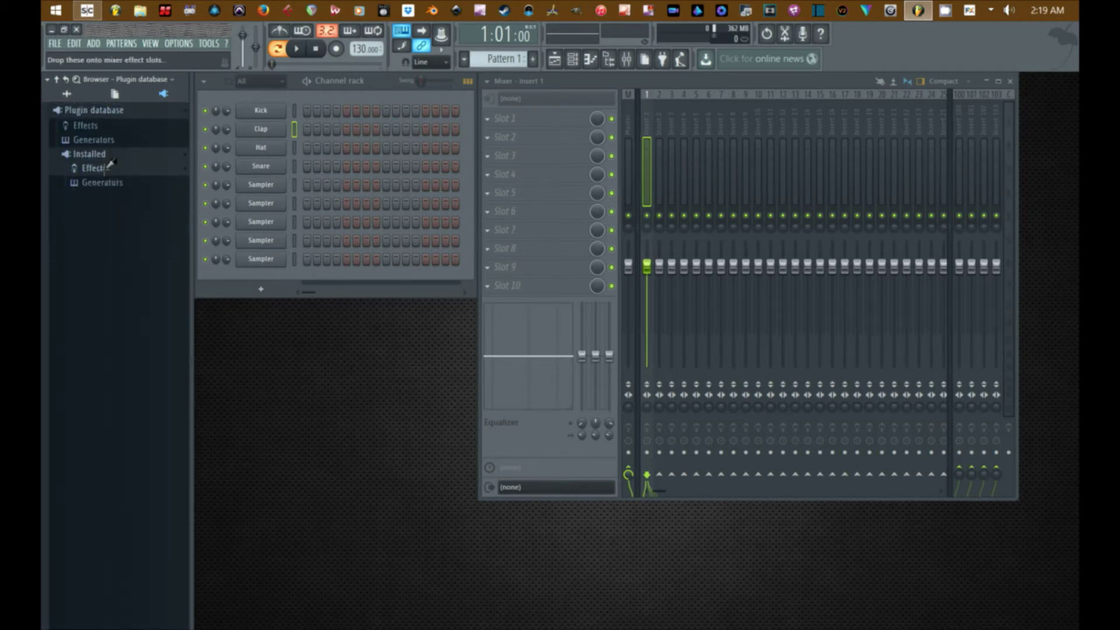
left_click(103, 124)
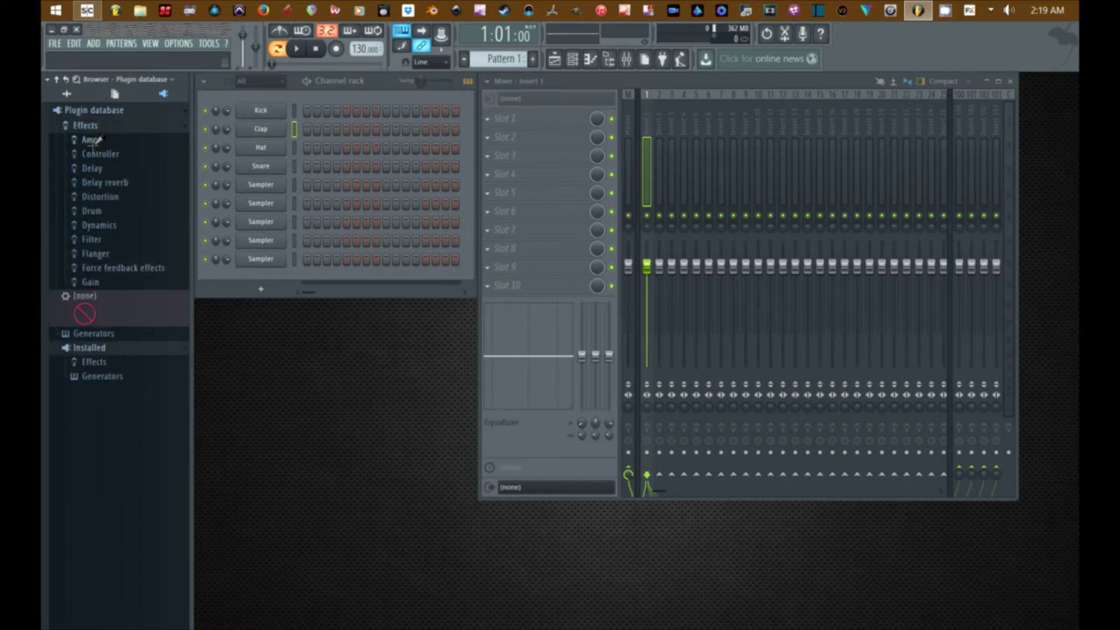
left_click(92, 168)
left_click(105, 208)
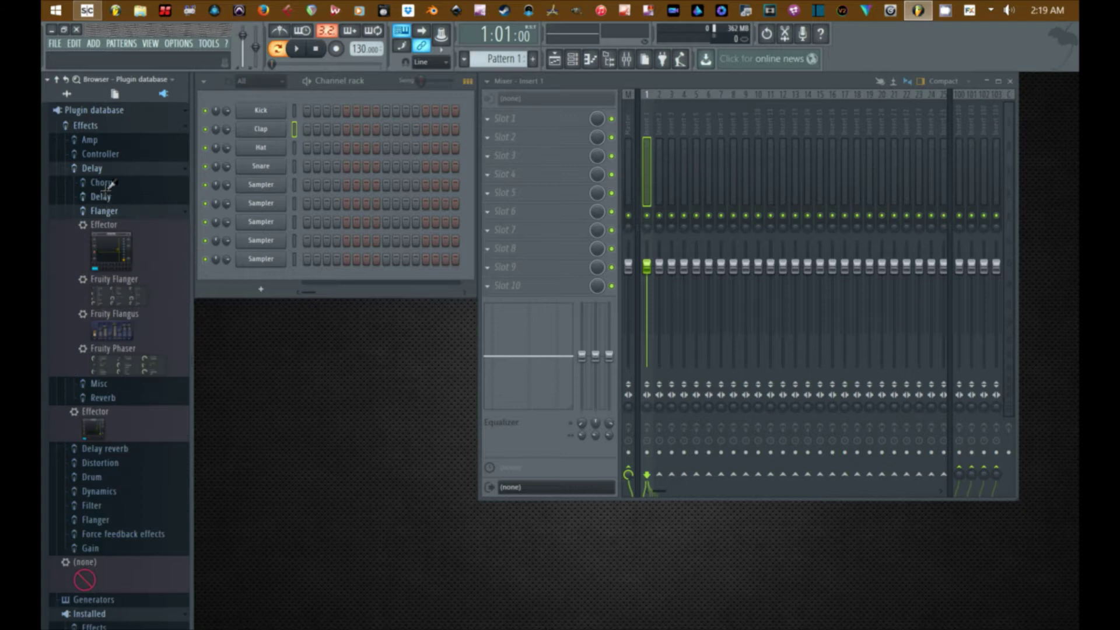
left_click(105, 184)
left_click(120, 464)
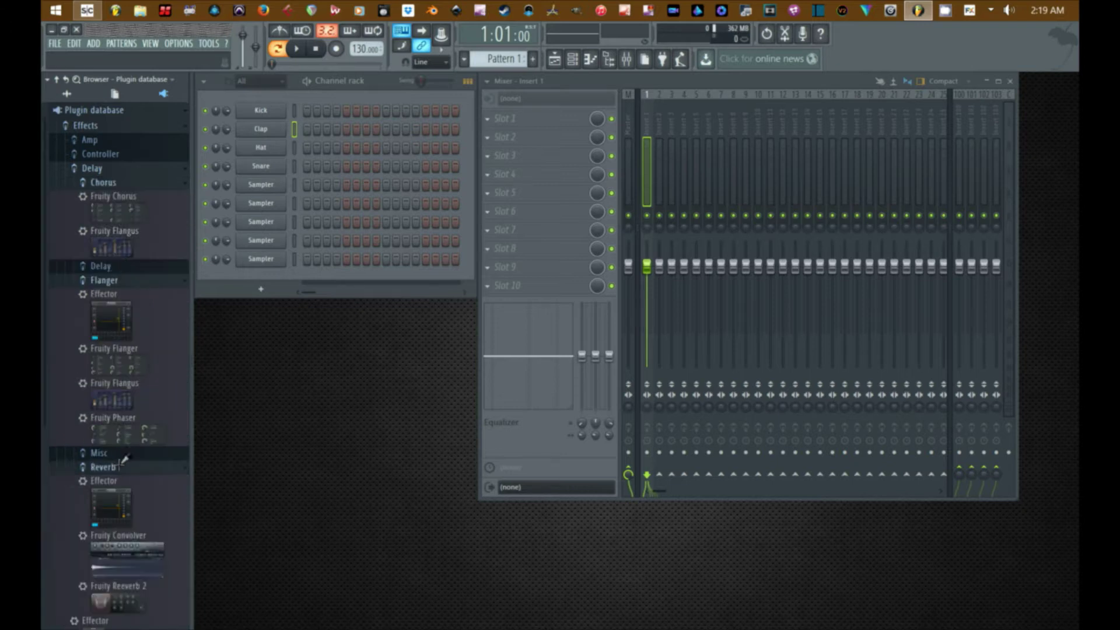
left_click(104, 280)
left_click(92, 168)
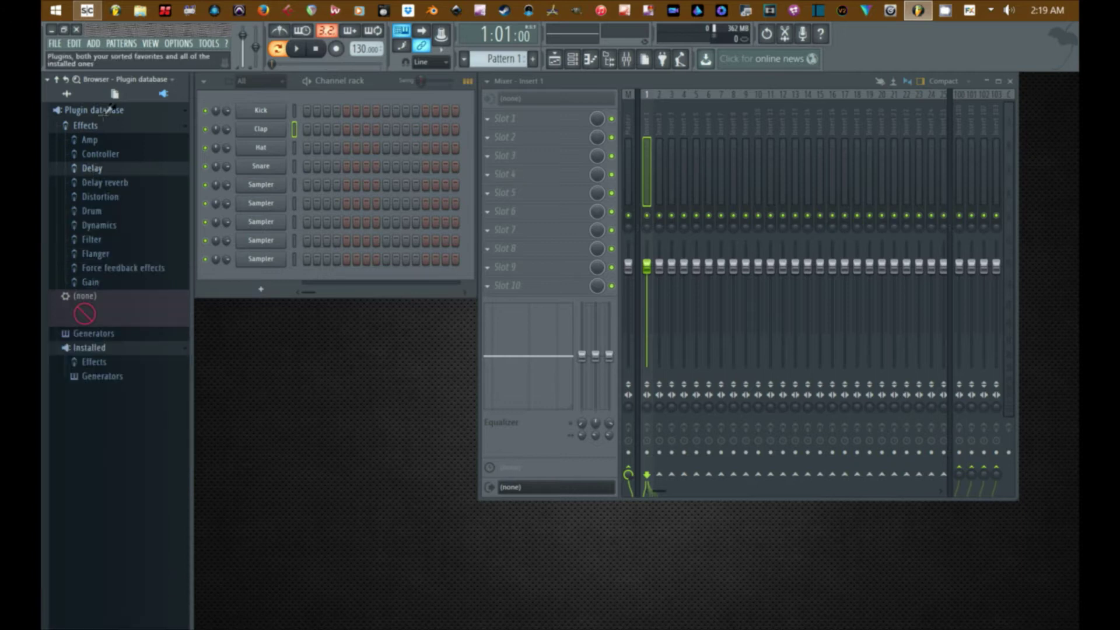
left_click(112, 168)
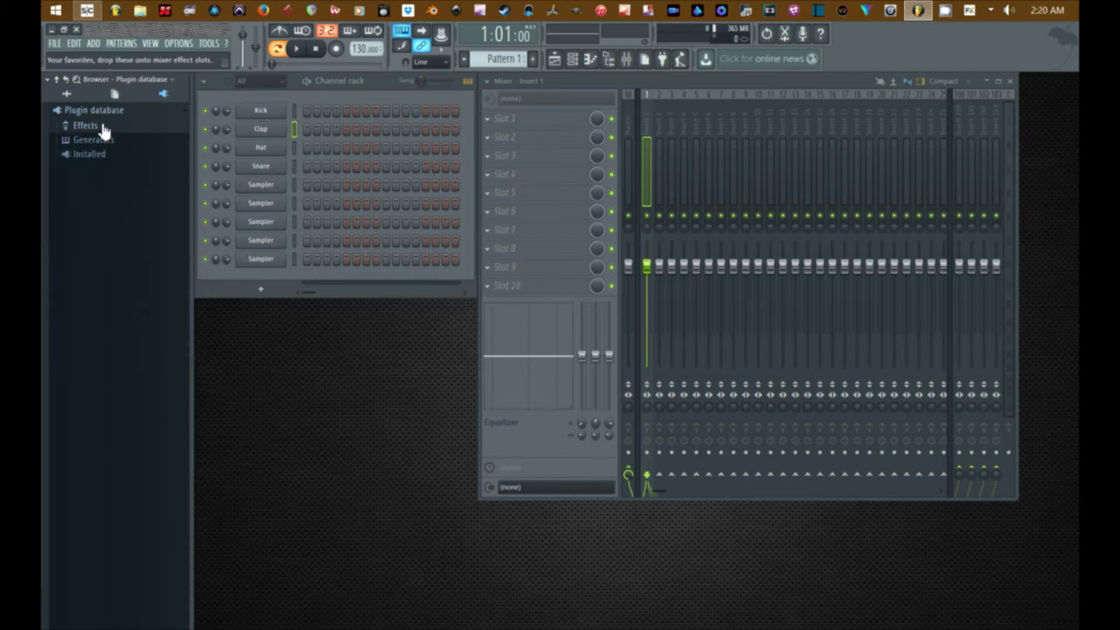
- Open the plugin database's Effects folder in File Explorer via its right-click menu
right_click(105, 129)
left_click(93, 170)
right_click(105, 125)
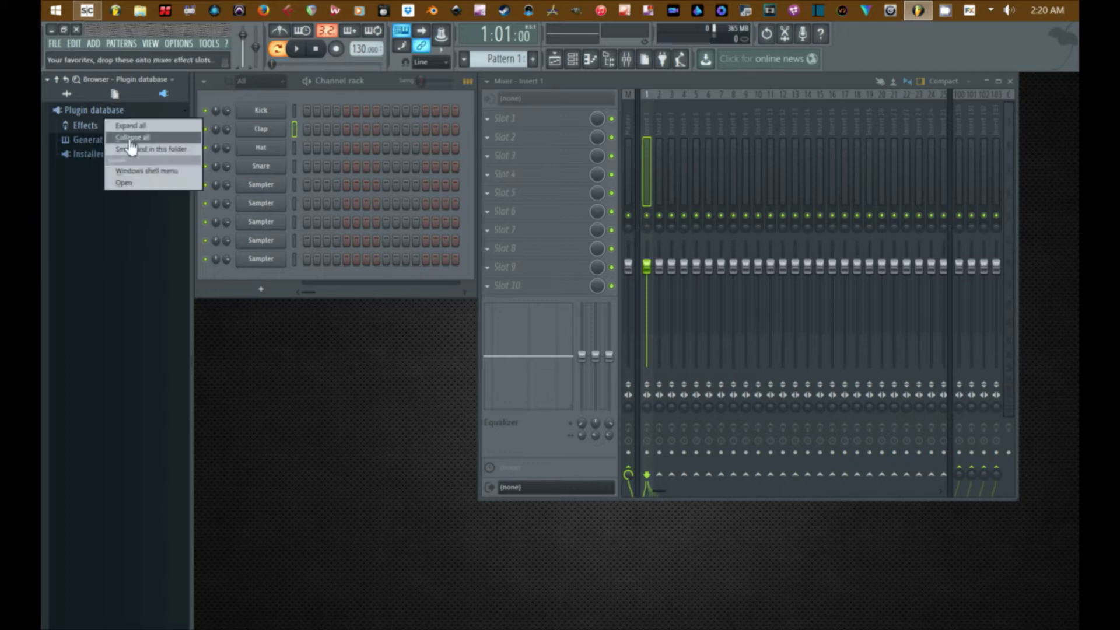
left_click(150, 184)
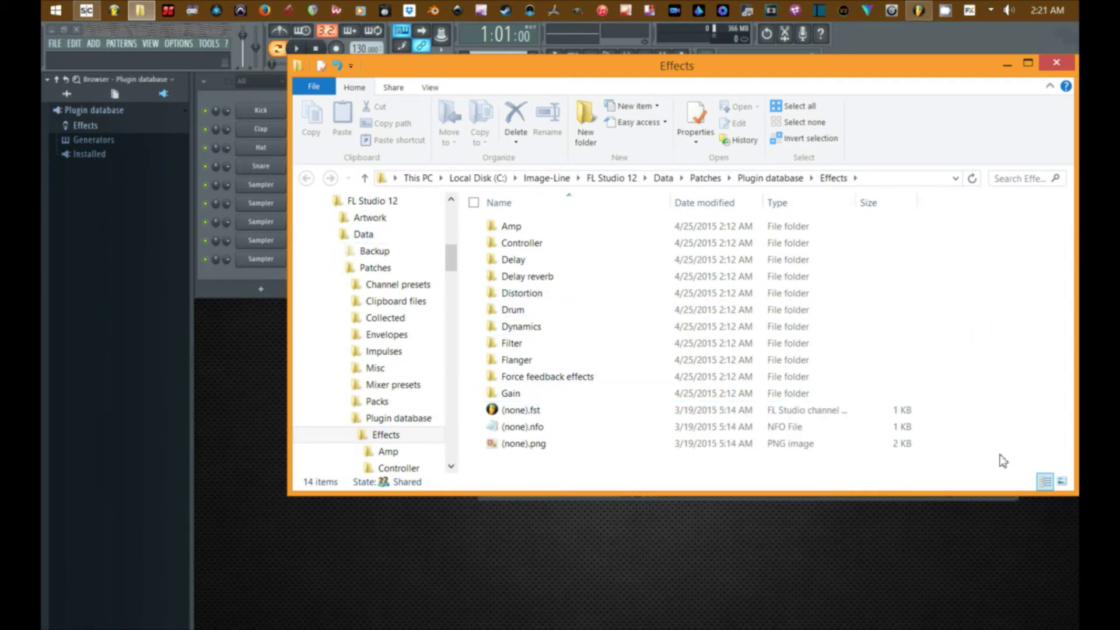
left_click_drag(567, 470, 478, 401)
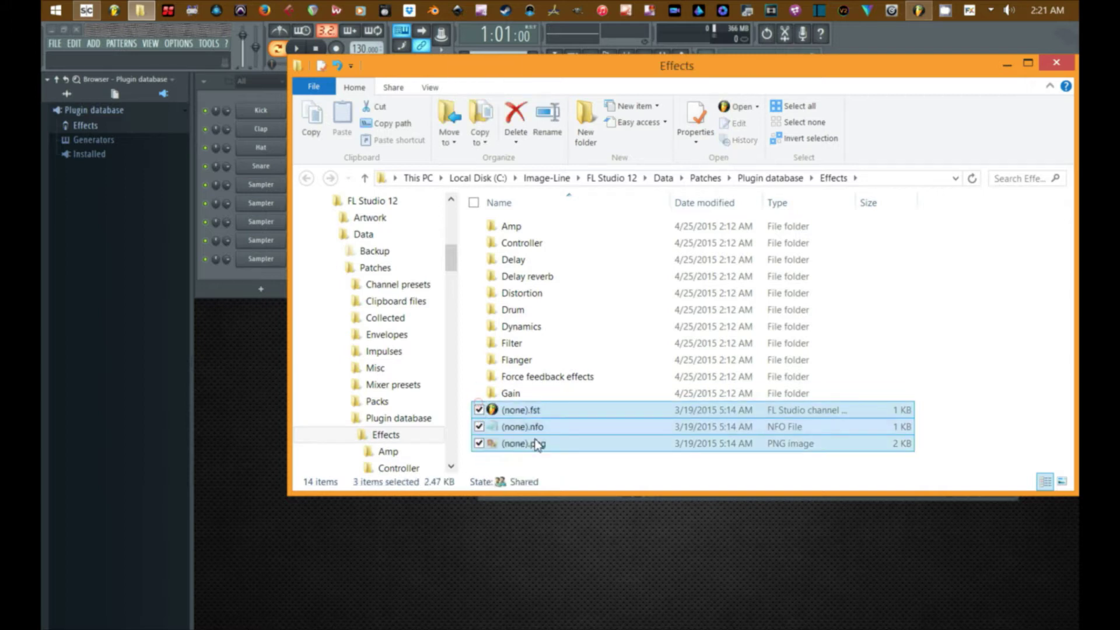
left_click(665, 461)
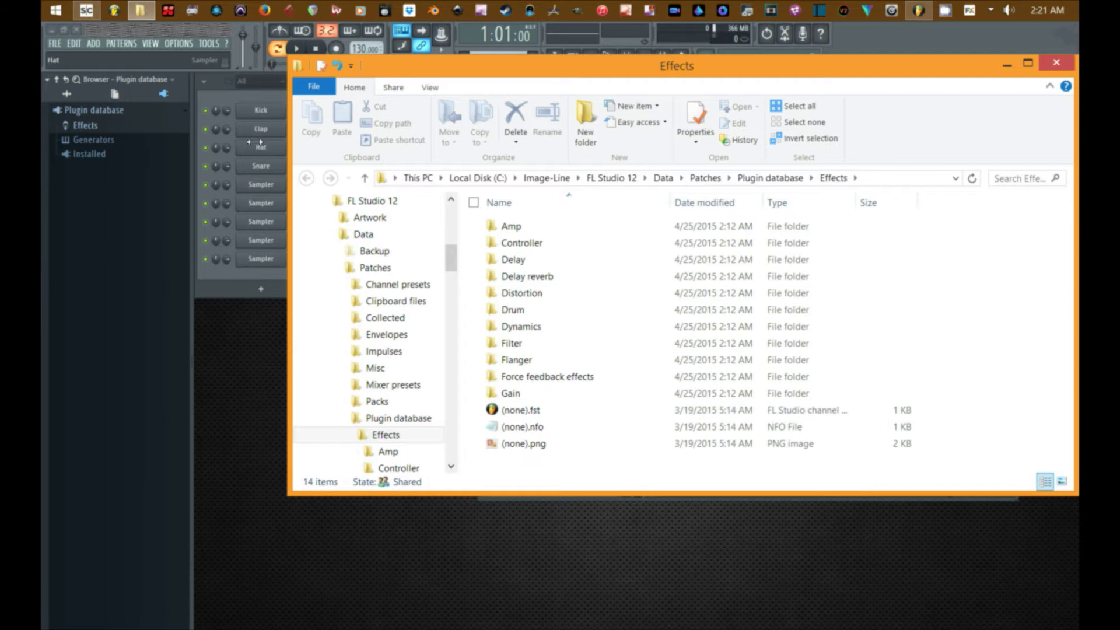
right_click(261, 111)
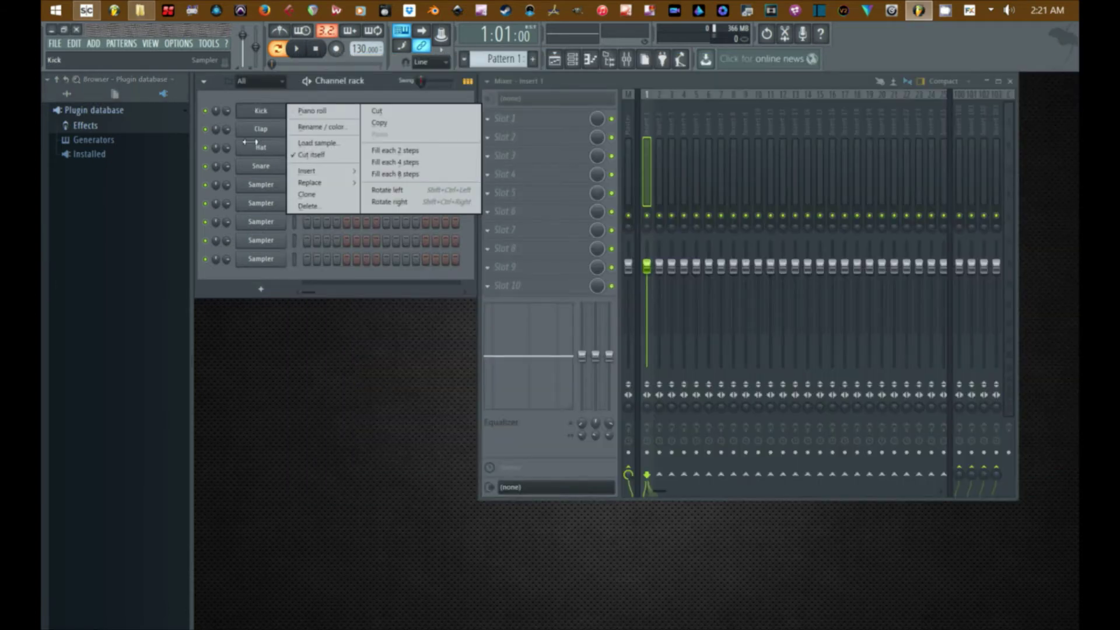
mouse_move(307, 170)
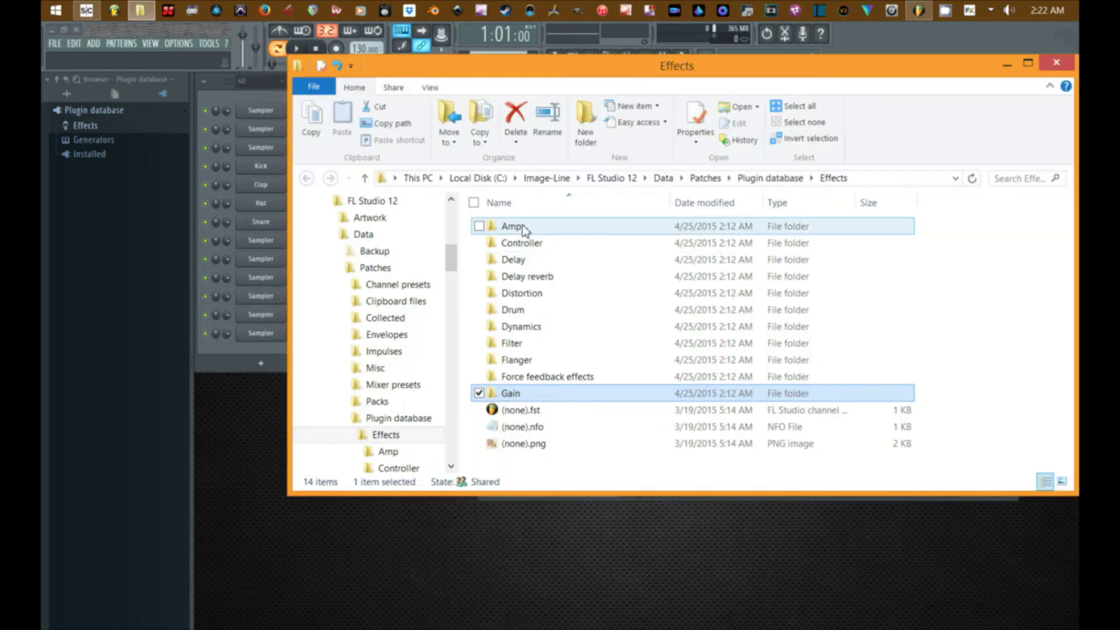
- Cut Effects' Amp-through-Gain category folders and paste them into Patches\Misc
left_click(514, 227, "shift")
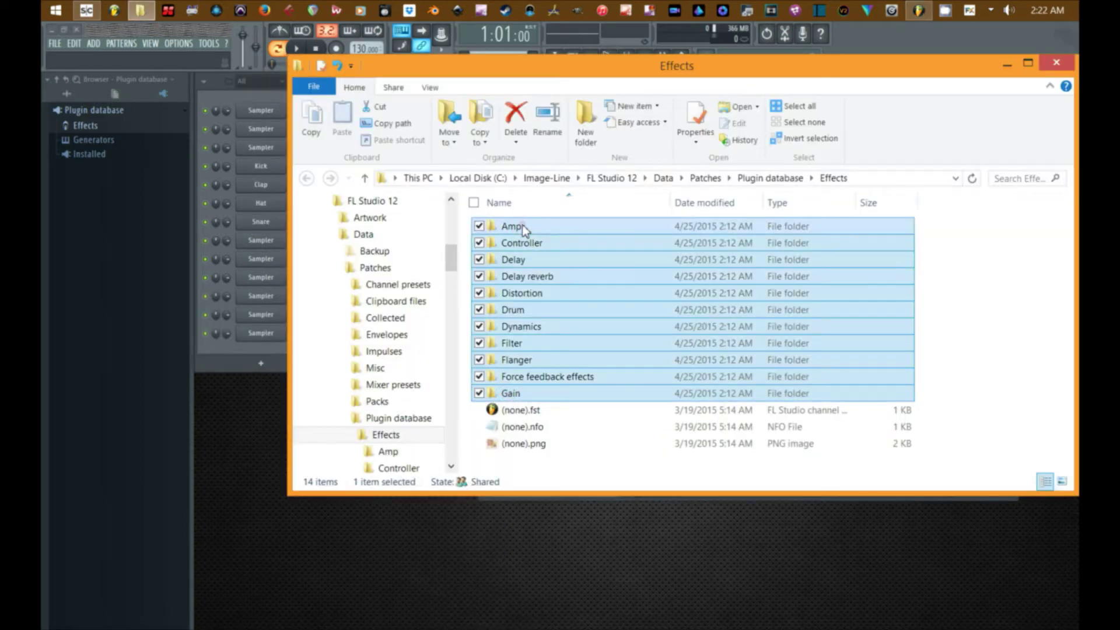
right_click(518, 240)
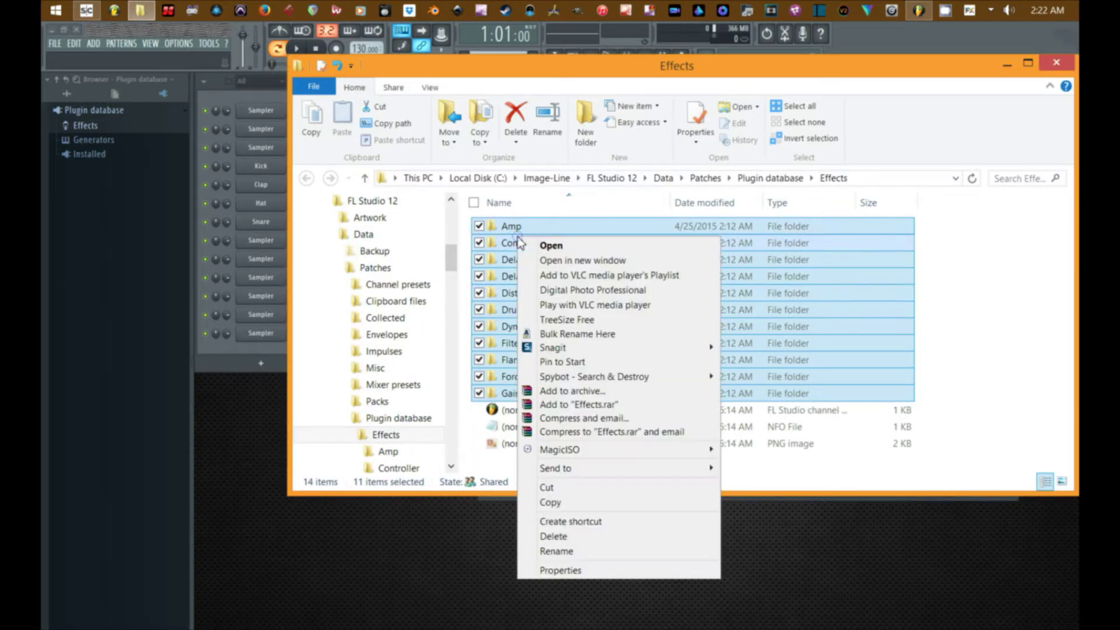
left_click(601, 488)
left_click(384, 372)
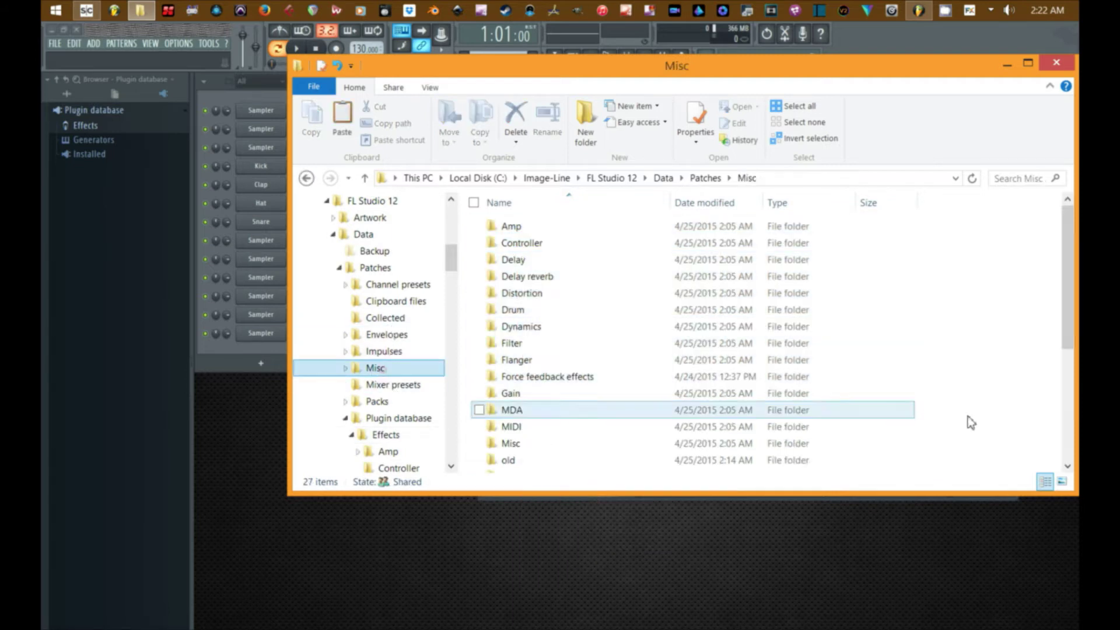
right_click(979, 300)
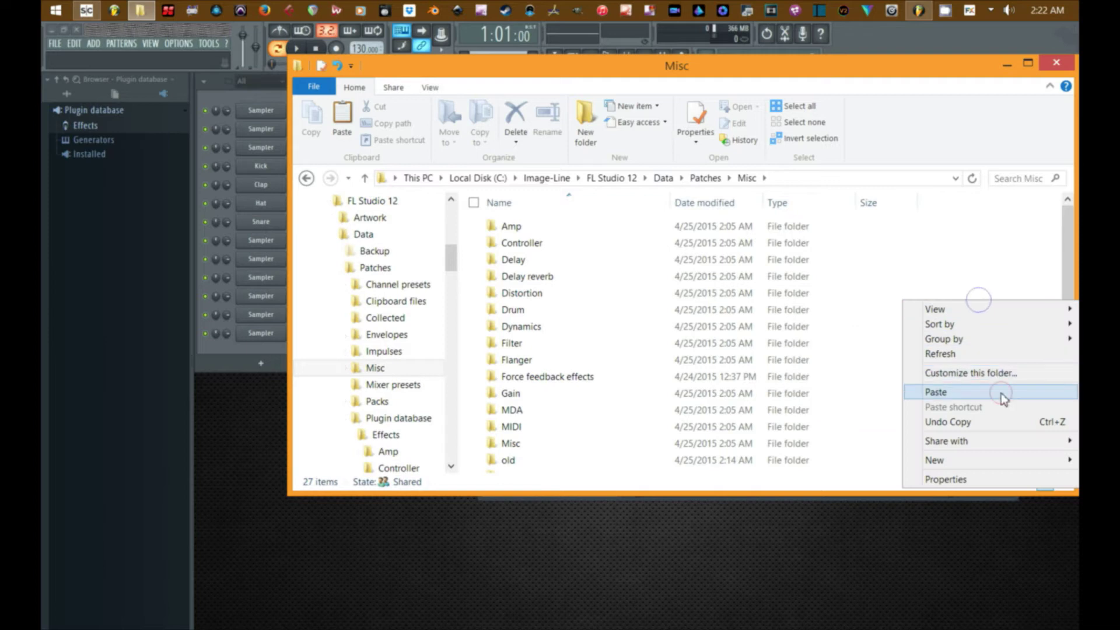
left_click(1000, 392)
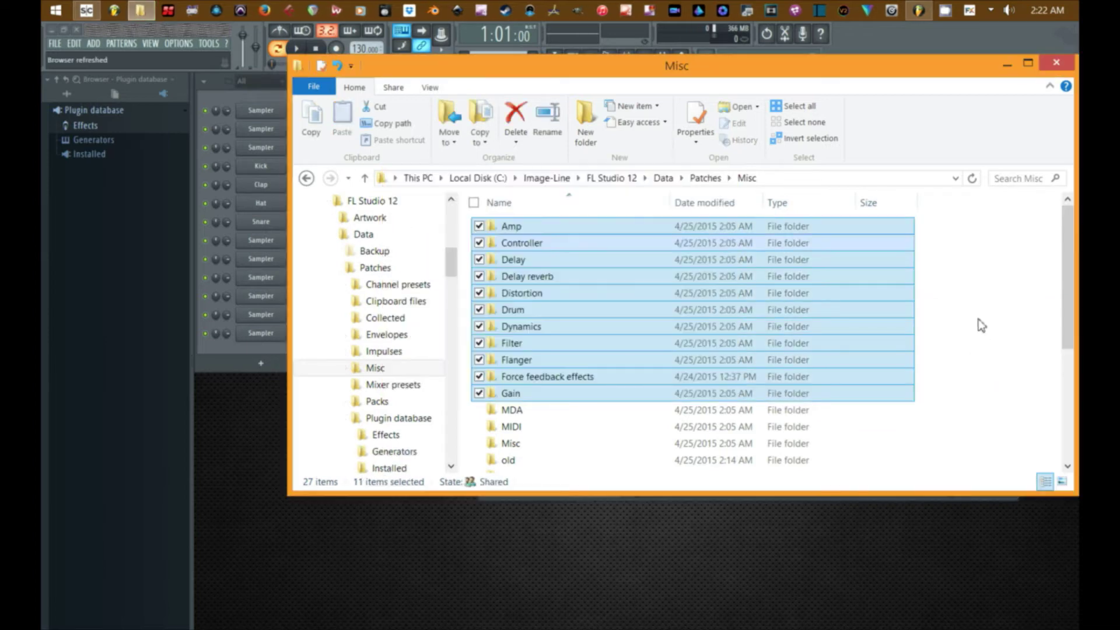
left_click(980, 324)
scroll(374, 385, "down", 2)
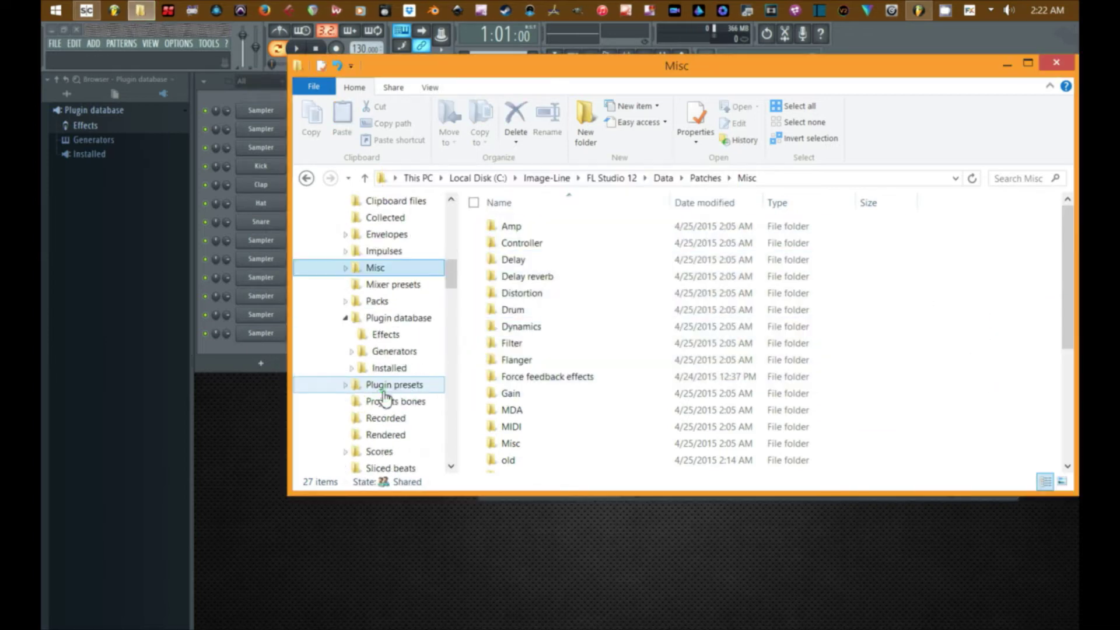
left_click(386, 335)
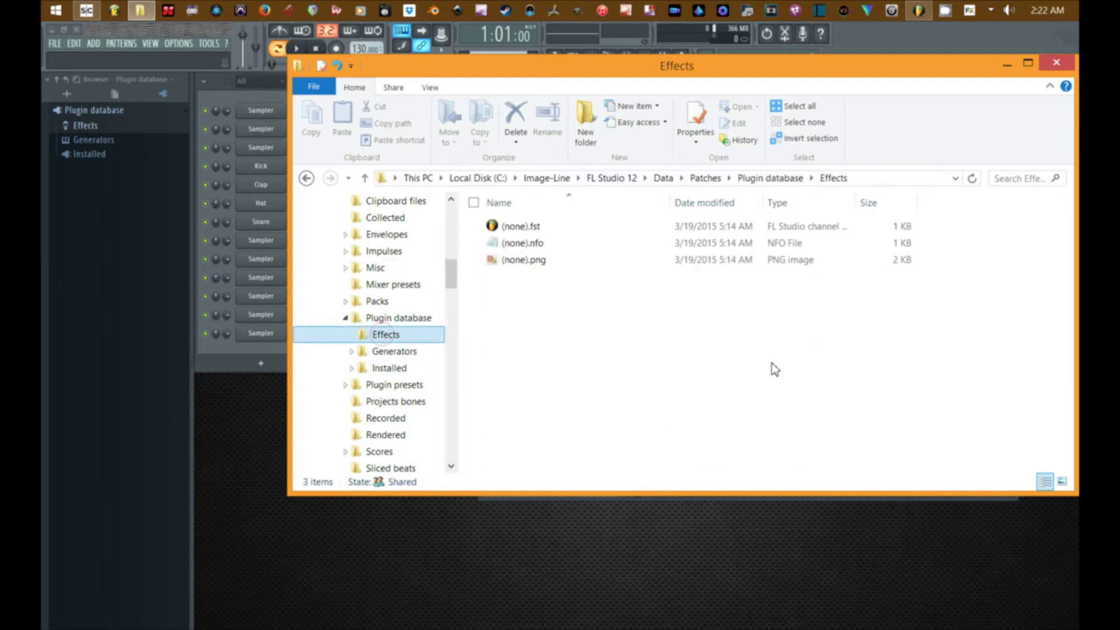
- Cut Generators' eleven category folders, Gain through Amp, and paste them into Patches\Misc
left_click(389, 351)
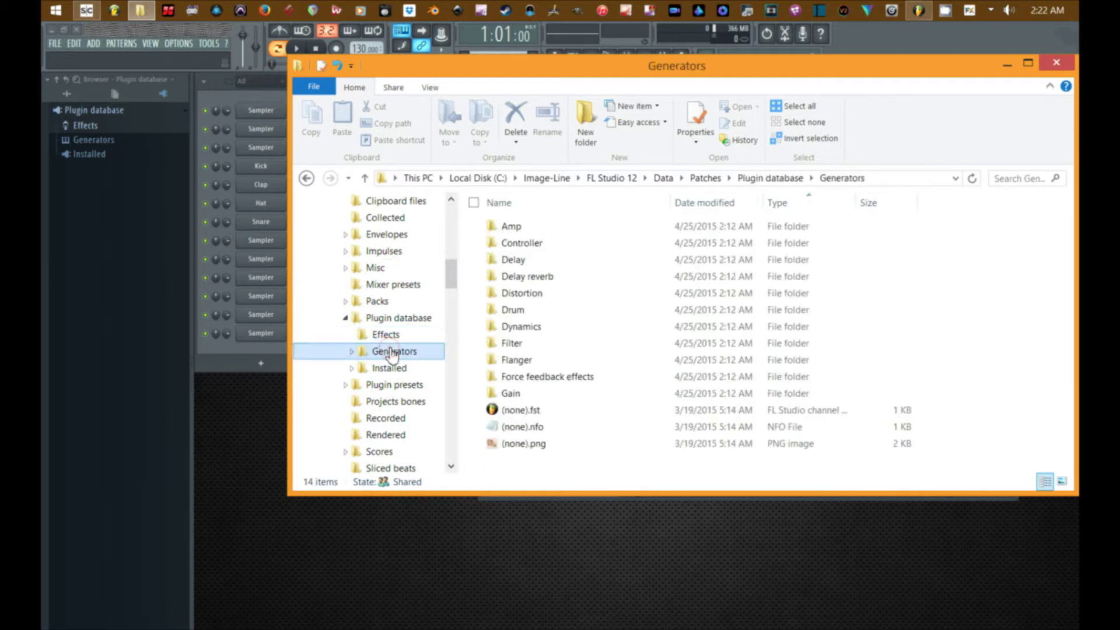
left_click(565, 392)
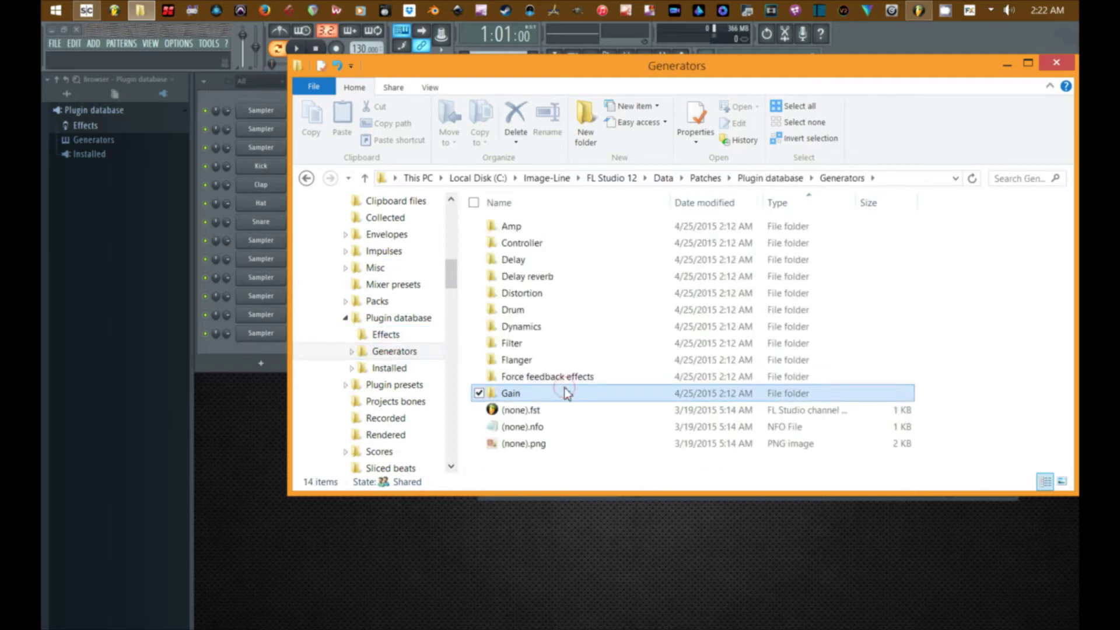
left_click(527, 227, "shift")
right_click(528, 228)
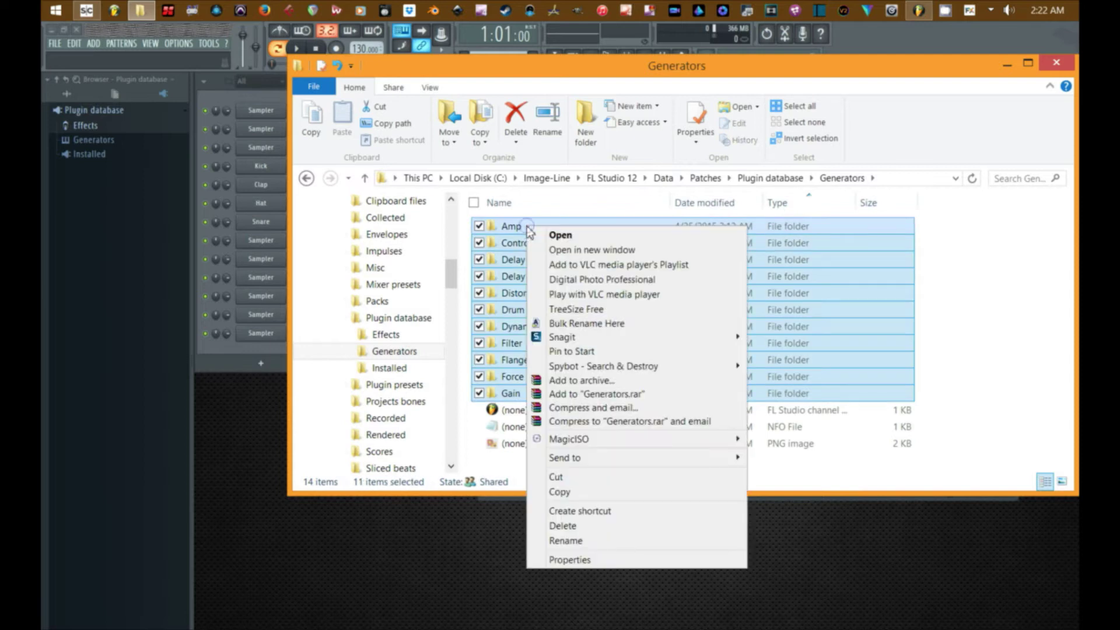
left_click(557, 477)
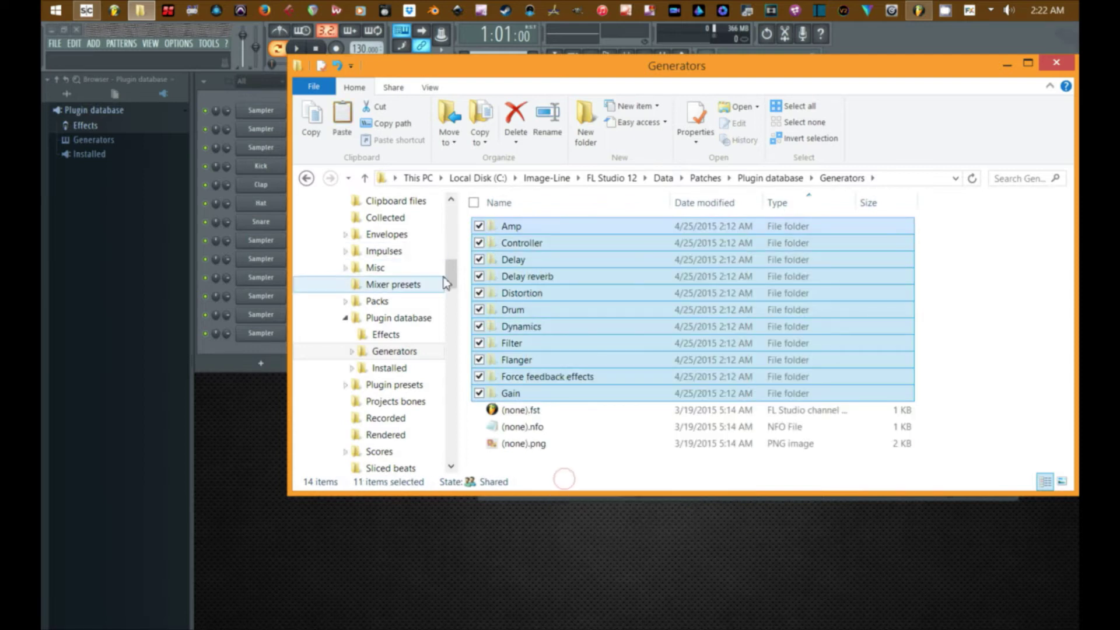
scroll(390, 318, "up", 1)
left_click(382, 318)
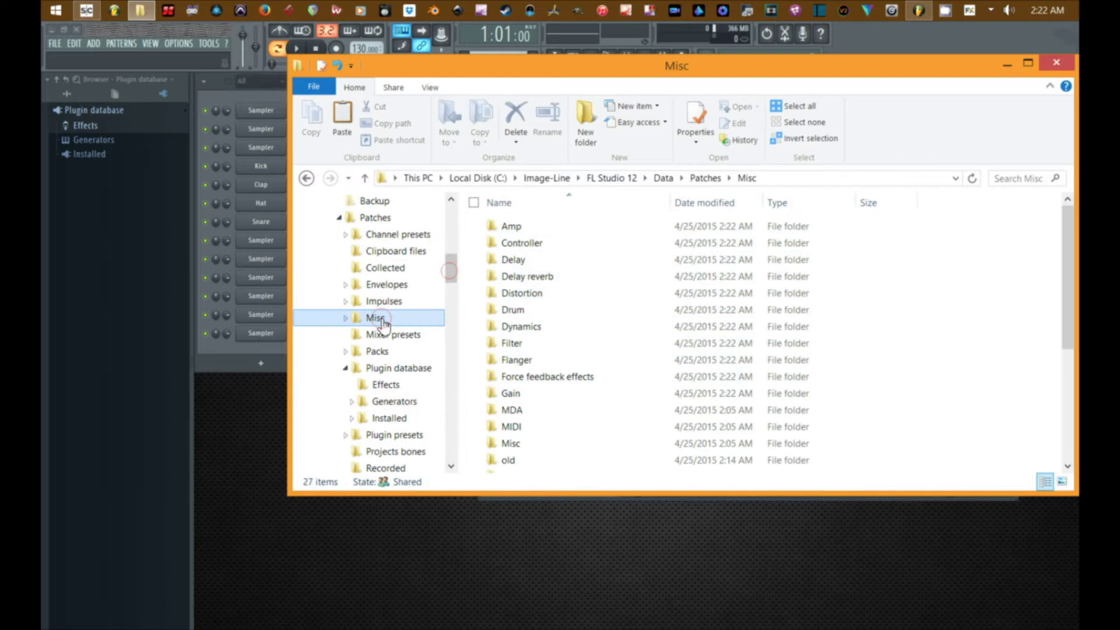
right_click(1009, 302)
left_click(954, 398)
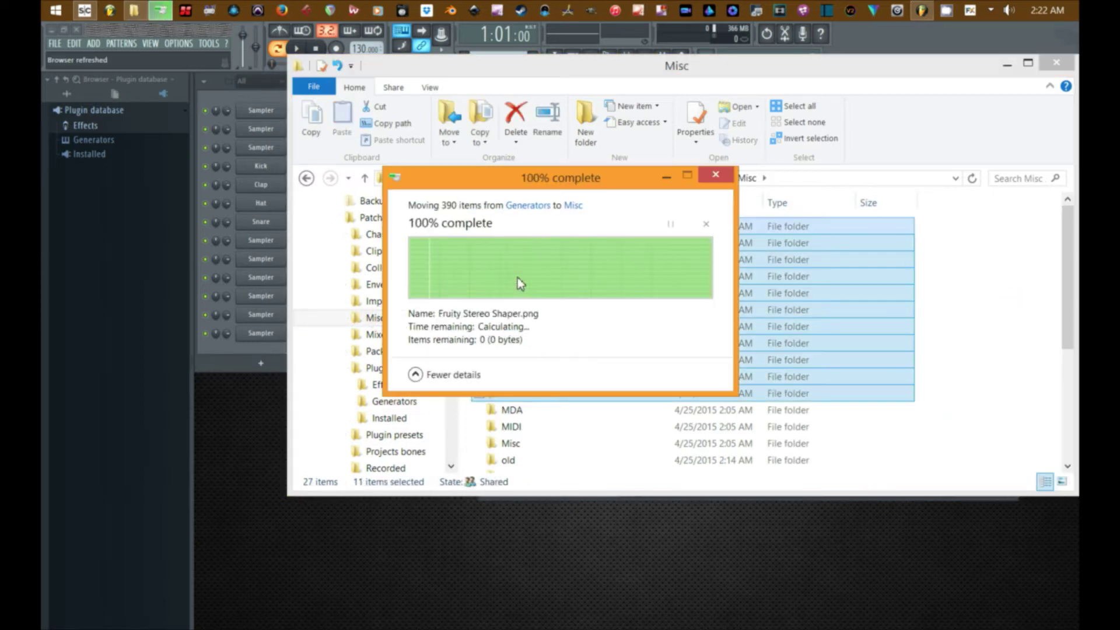
- Check in FL Studio that the plugin database's Effects and Generators now show only (none)
left_click(386, 385)
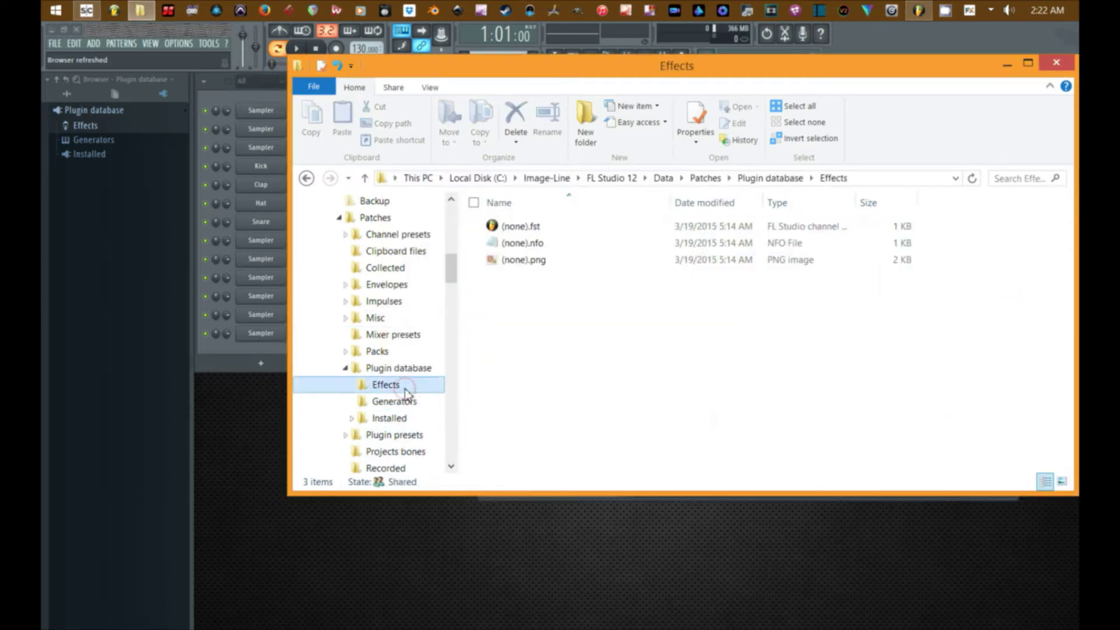
left_click(129, 293)
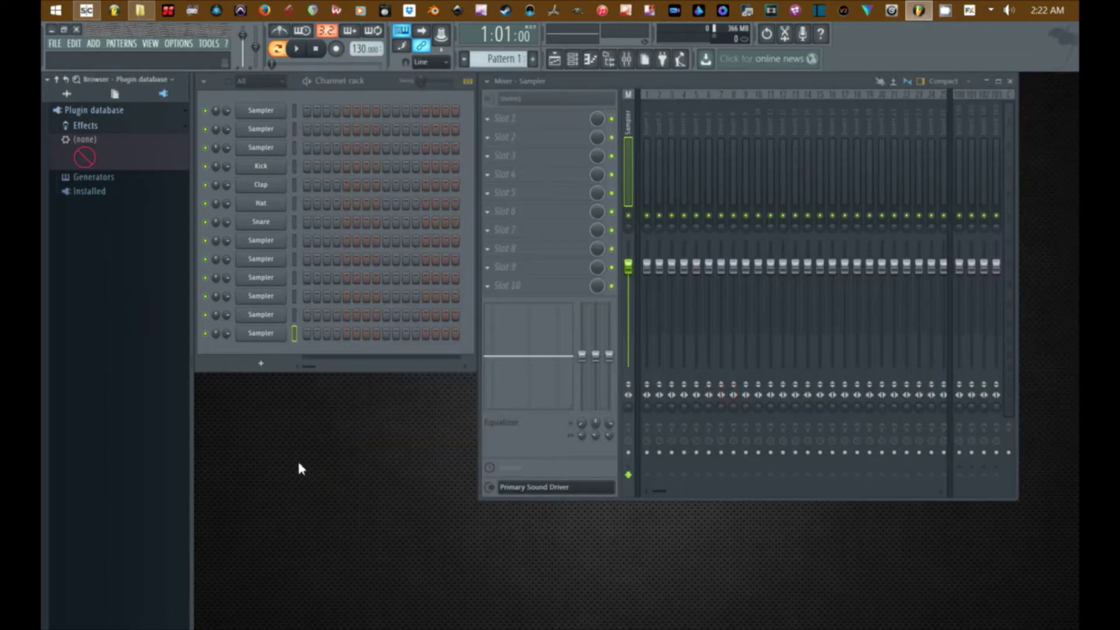
left_click(94, 177)
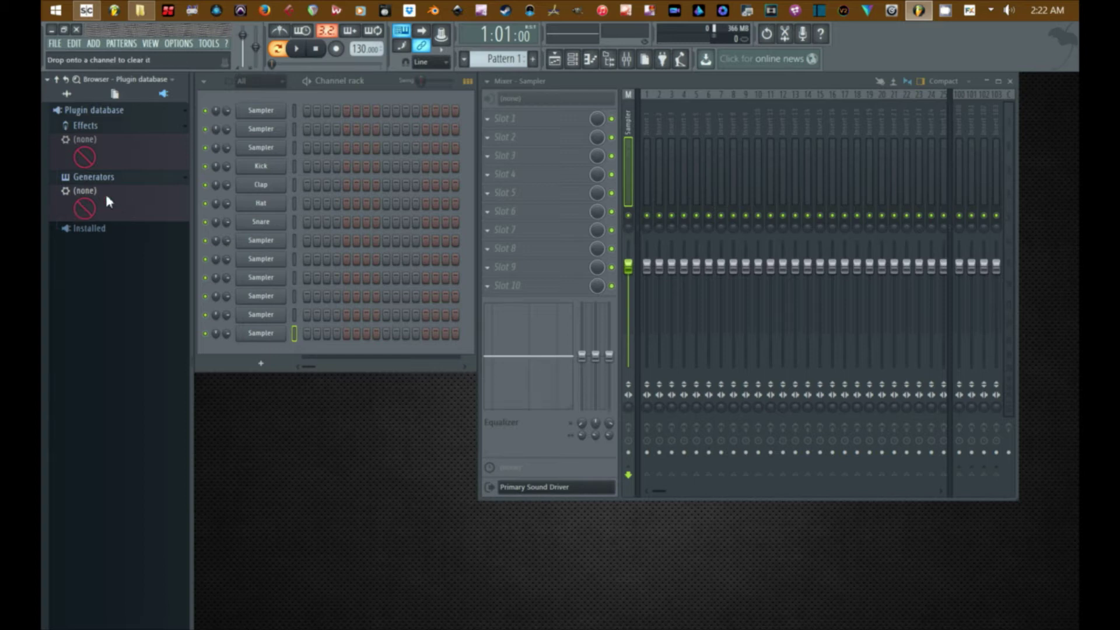
- Back in Explorer, look inside the emptied Effects folder and return to Plugin database
mouse_move(140, 9)
left_click(192, 113)
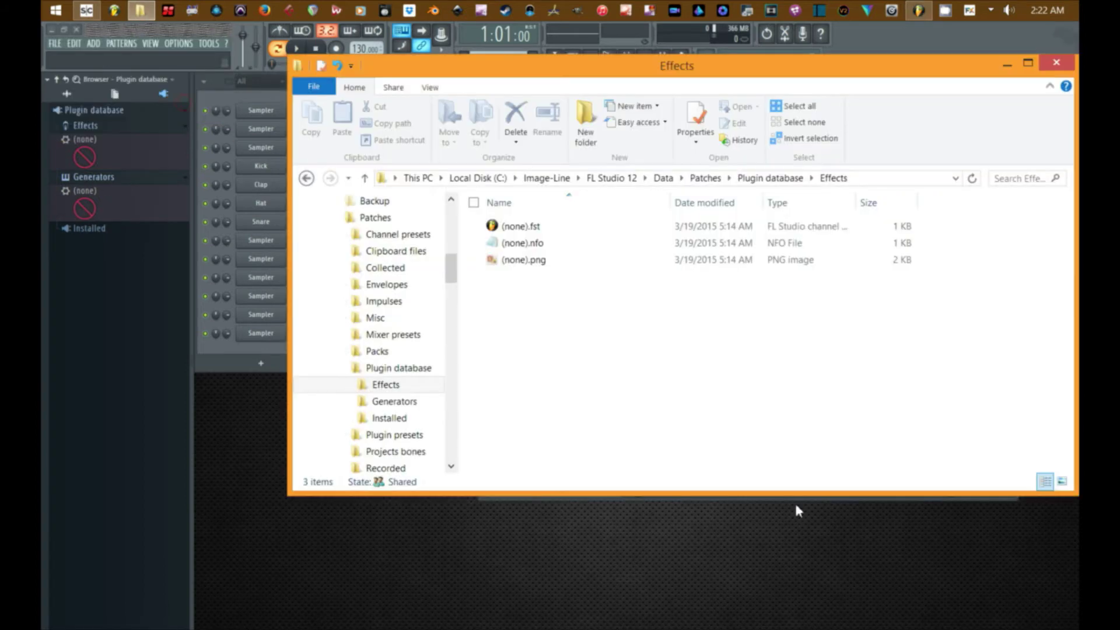
left_click(388, 369)
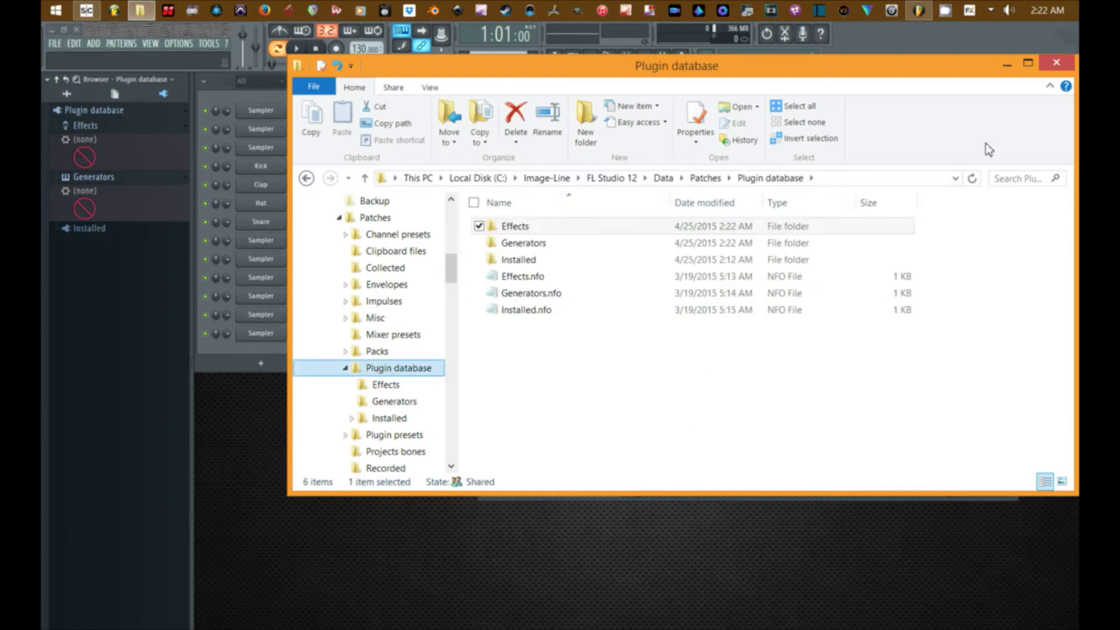
double_click(514, 226)
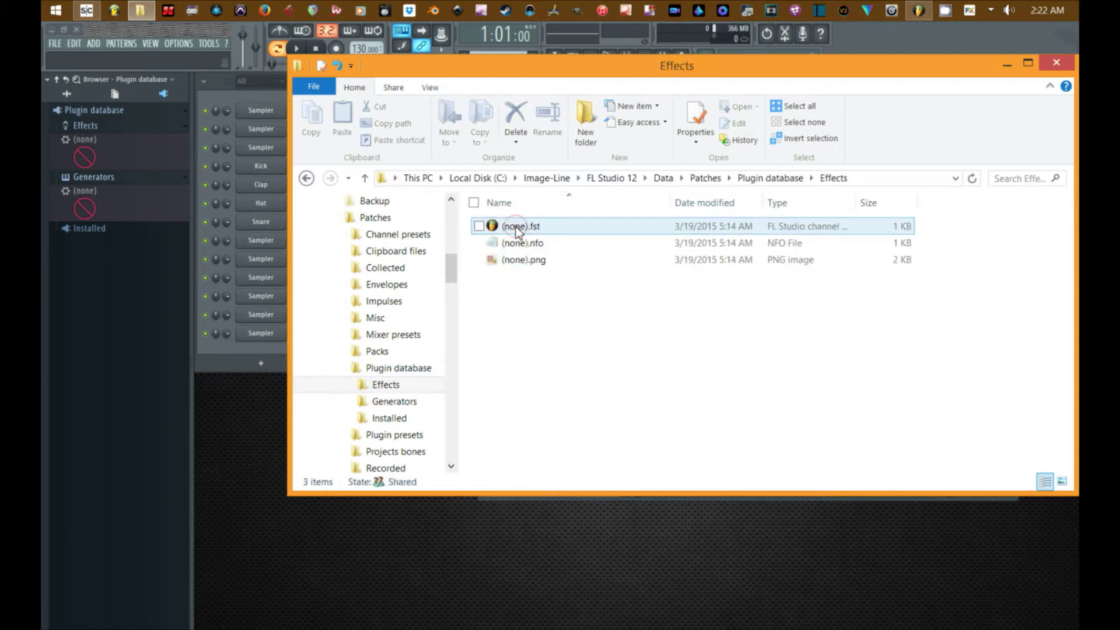
left_click(364, 178)
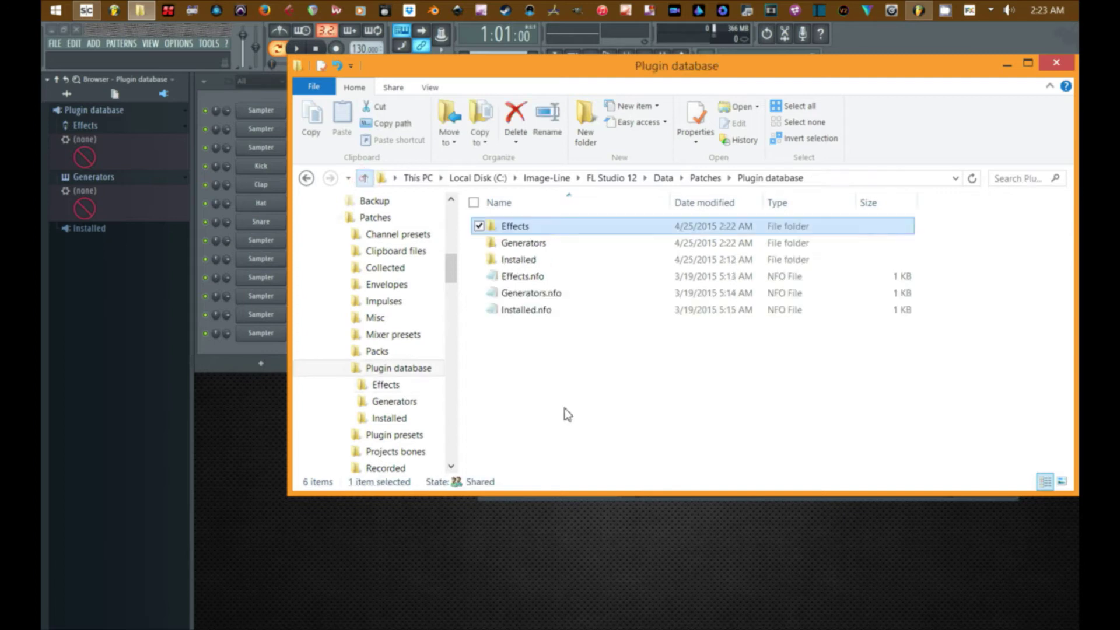
- Inside Generators, create new folders named Drums and Synths
double_click(525, 243)
right_click(548, 372)
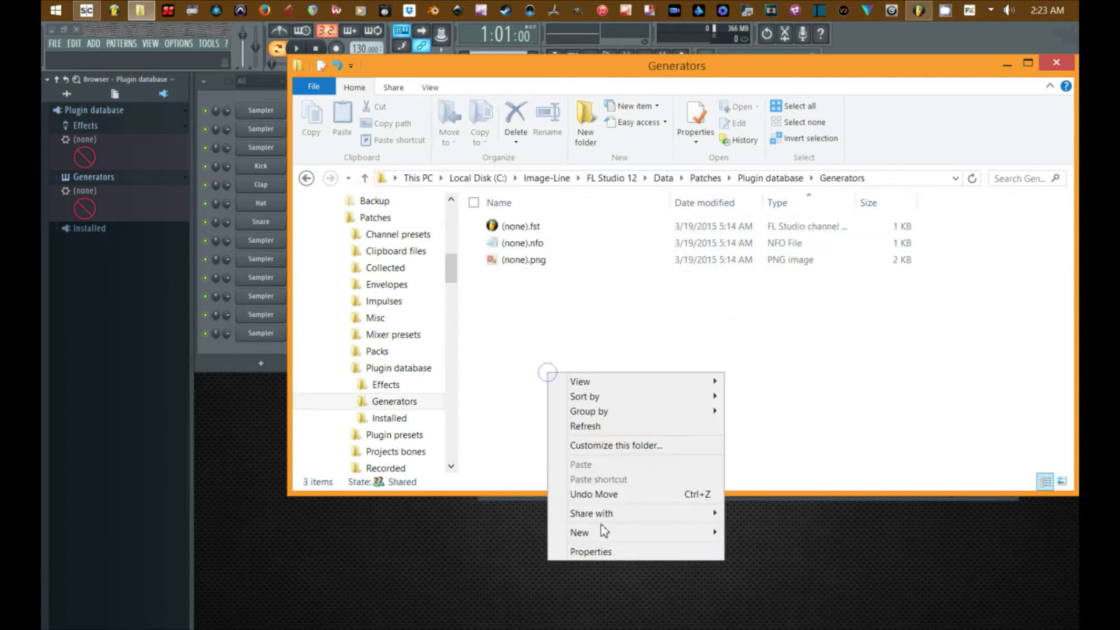
left_click(717, 322)
left_click(586, 124)
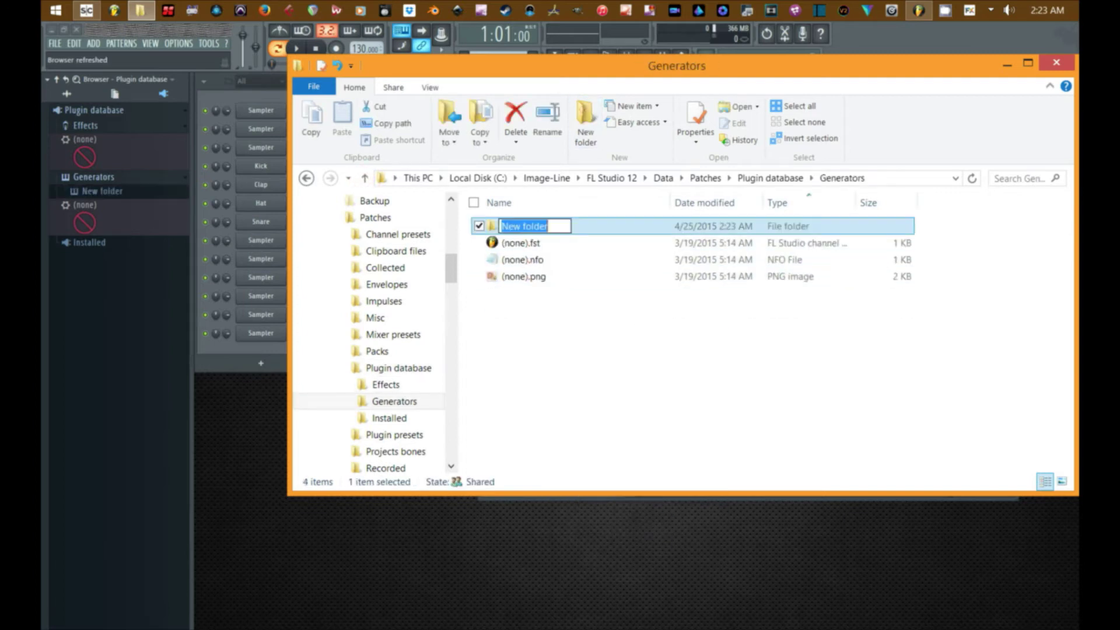
type("Drums")
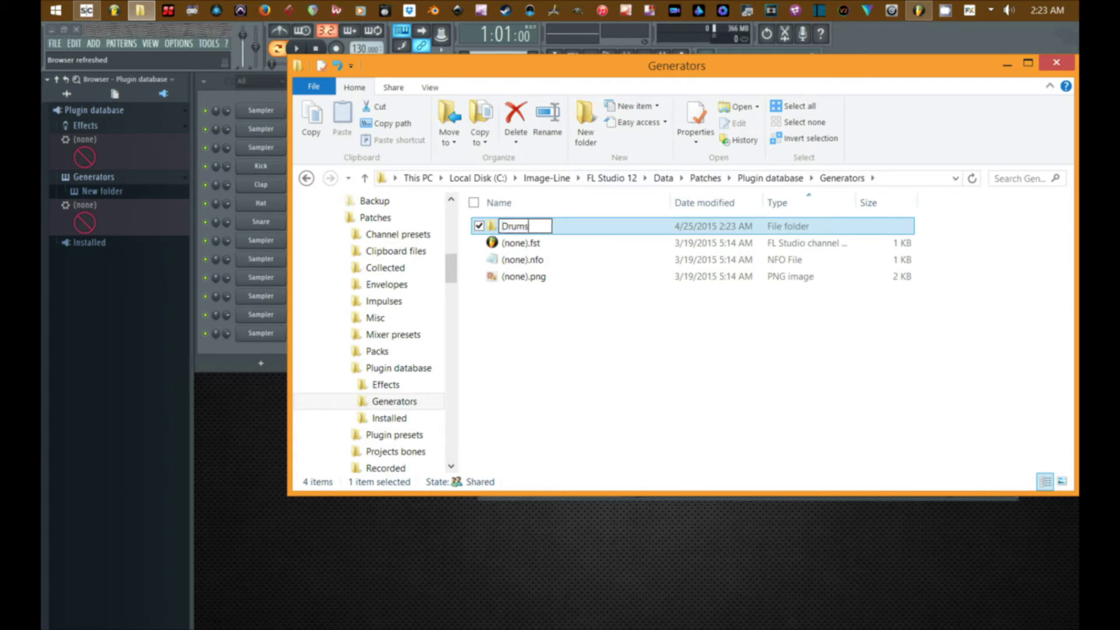
key("Return")
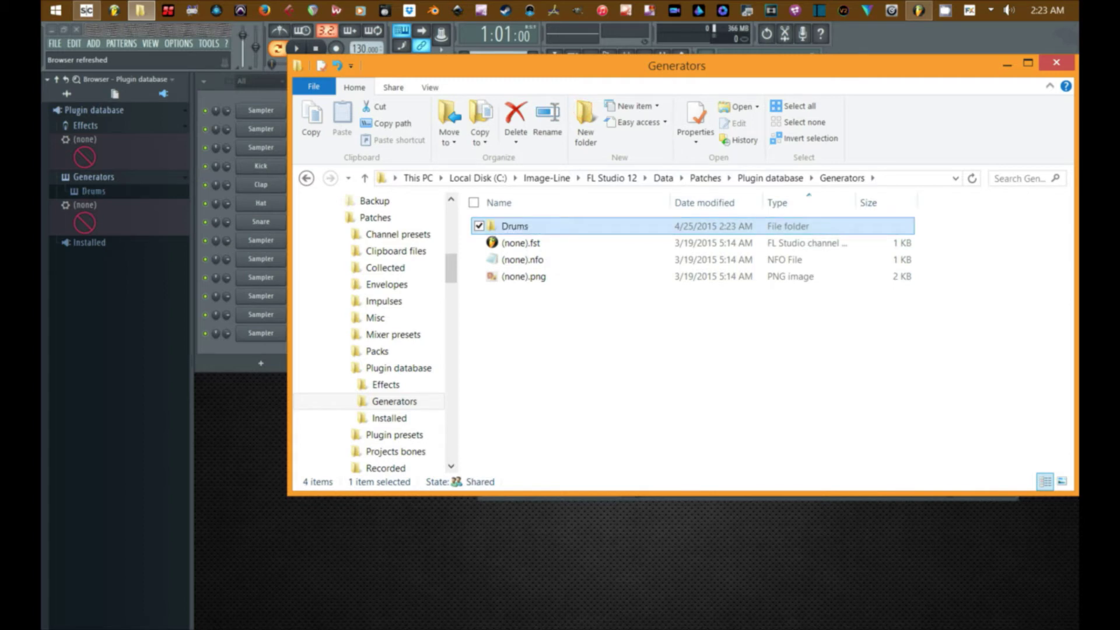
left_click(585, 125)
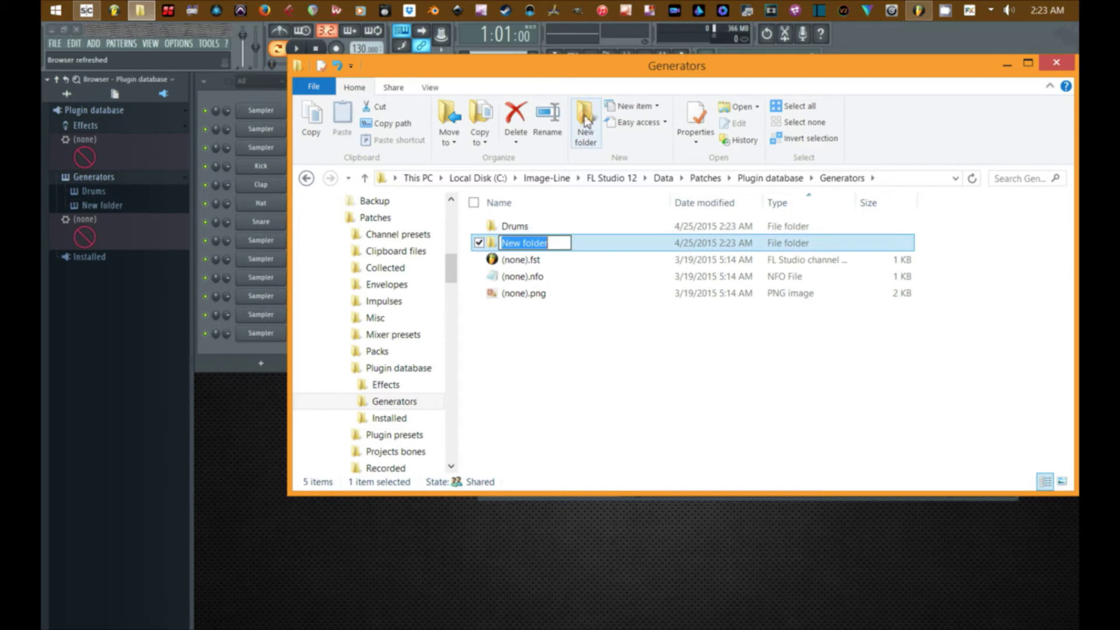
type("Synths")
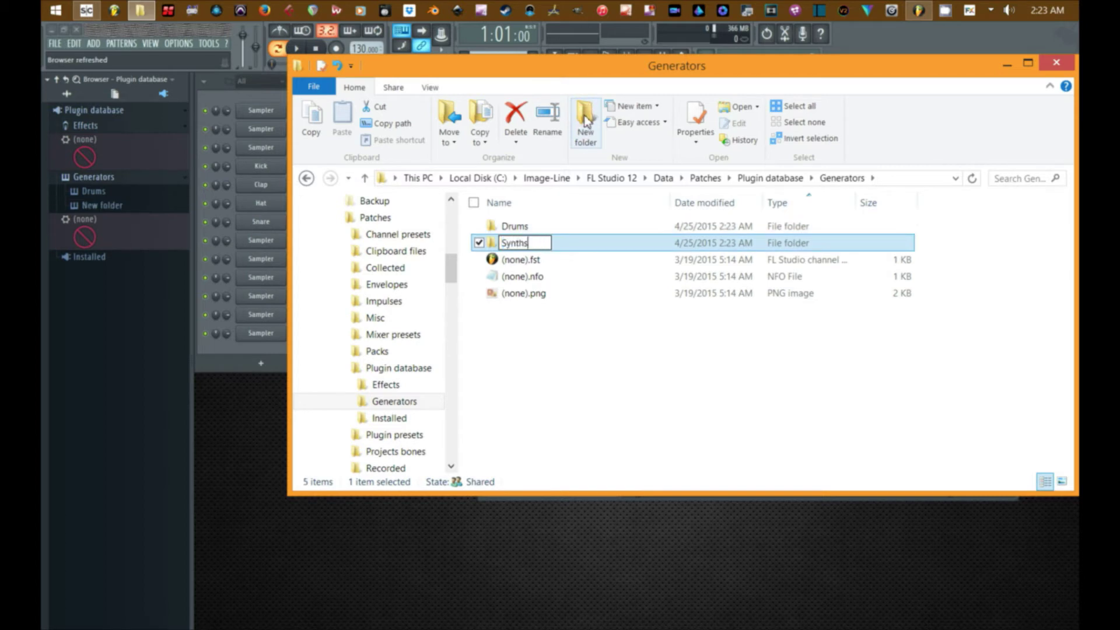
key("Return")
- Add Samplers and Misc folders to Generators
left_click(586, 122)
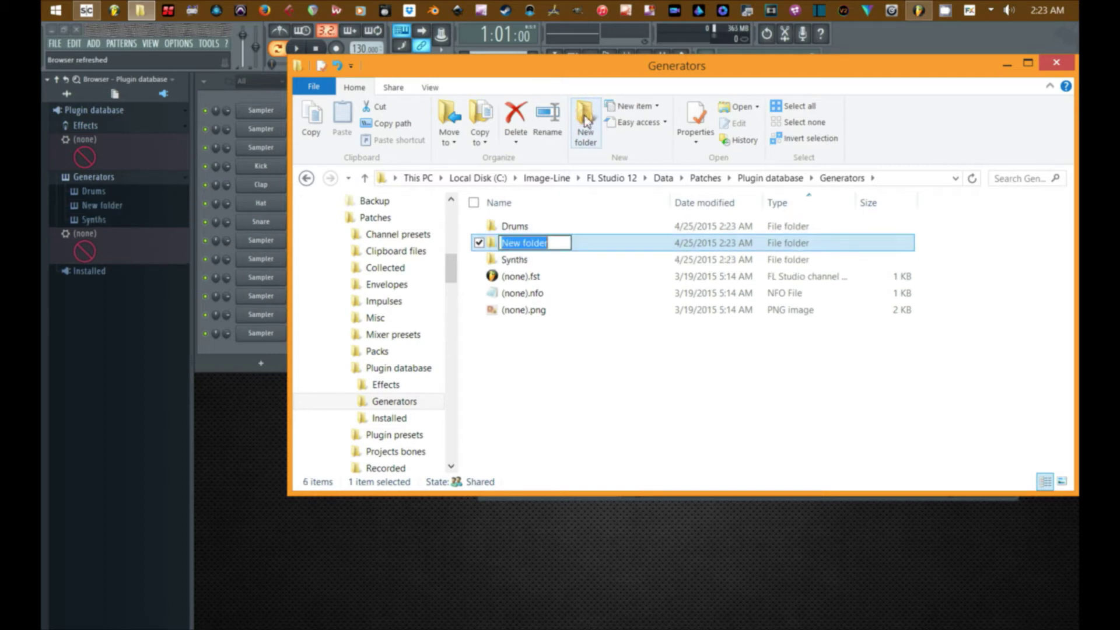
type("Samplers")
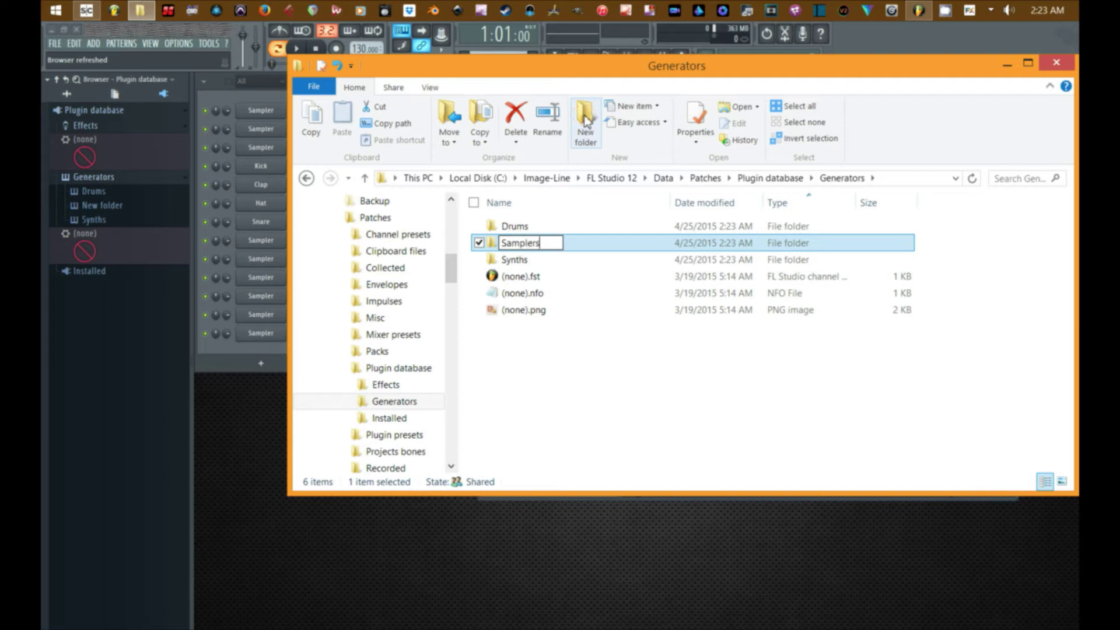
key("Return")
left_click(585, 121)
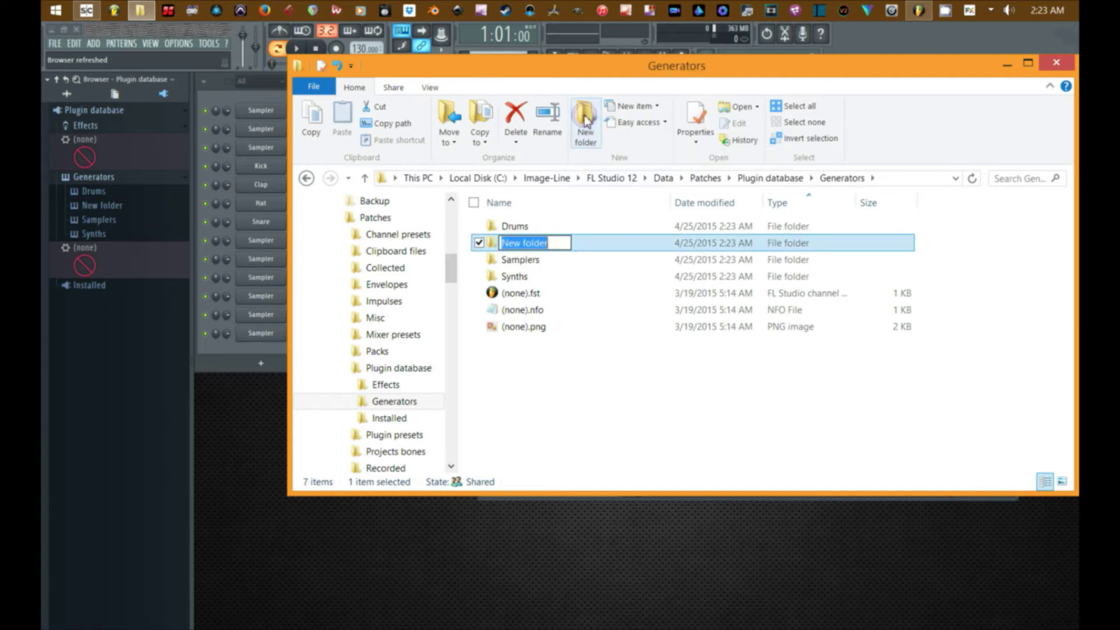
type("Misc")
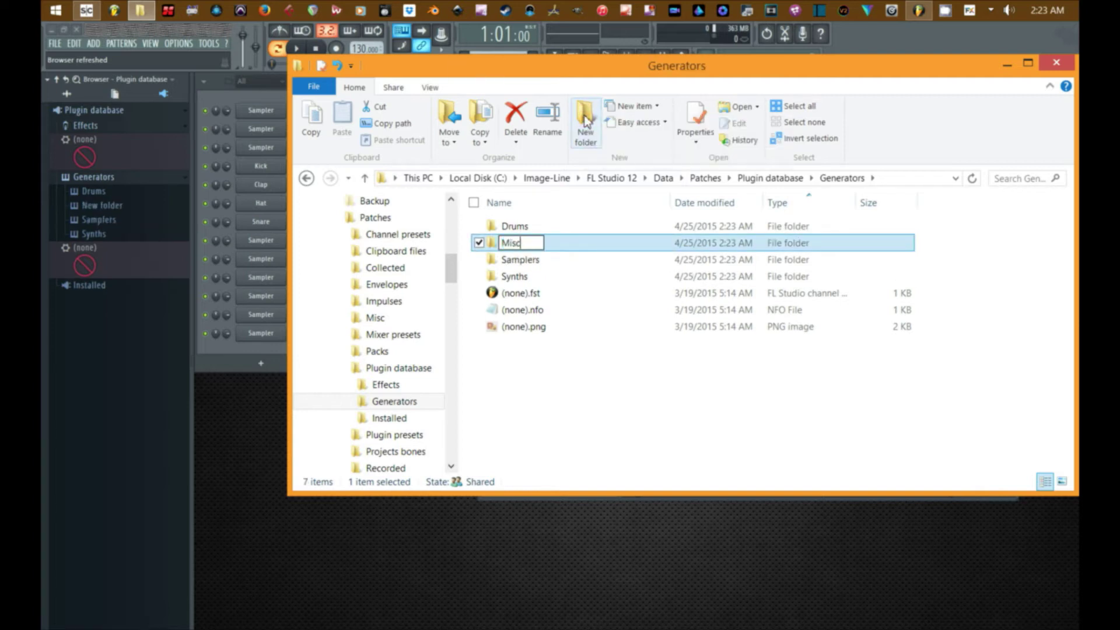
key("Return")
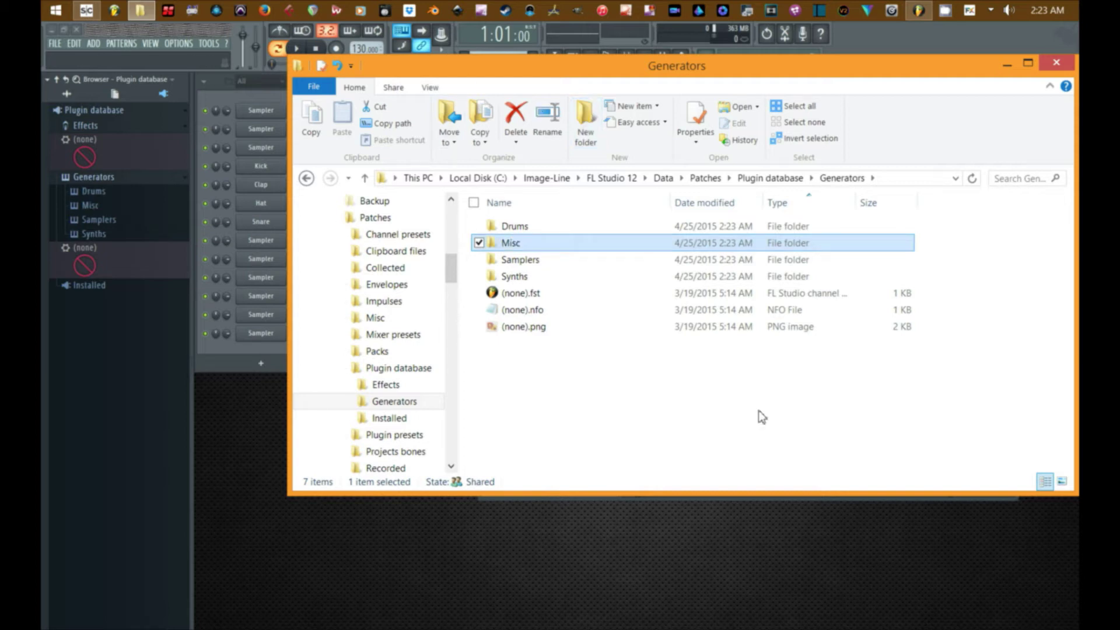
left_click(631, 392)
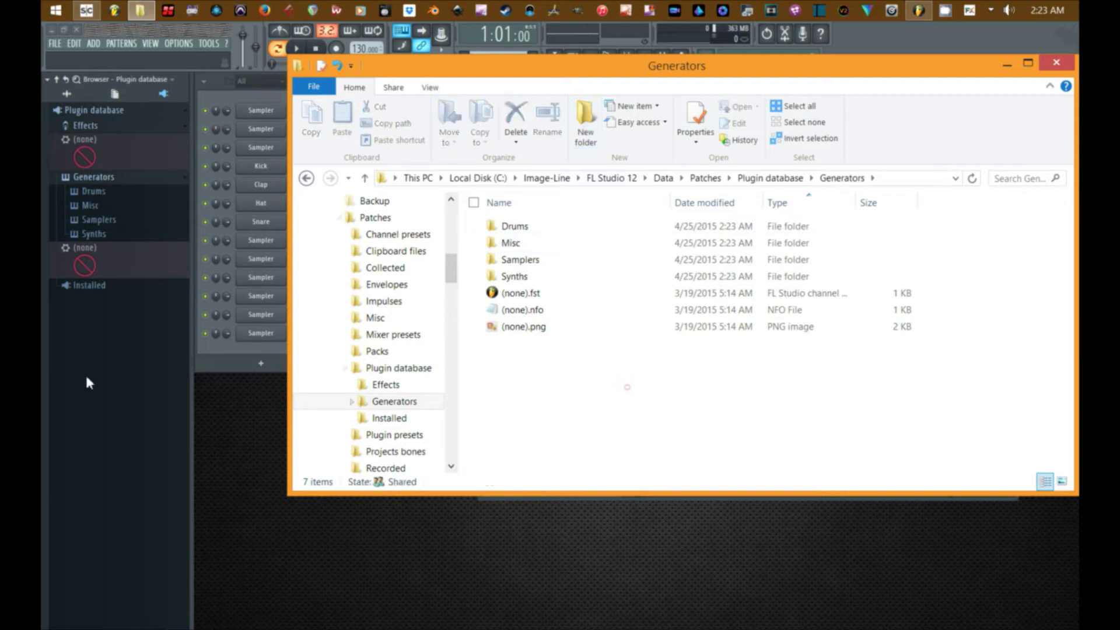
- In the Effects folder, create Reverb and Delay subfolders
left_click(386, 385)
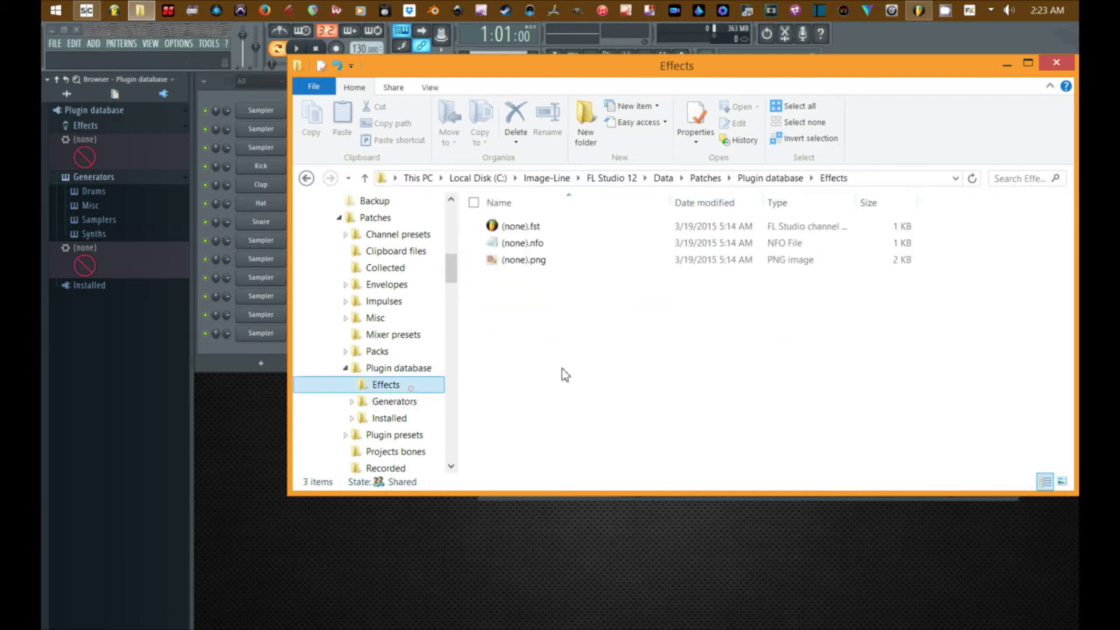
left_click(588, 123)
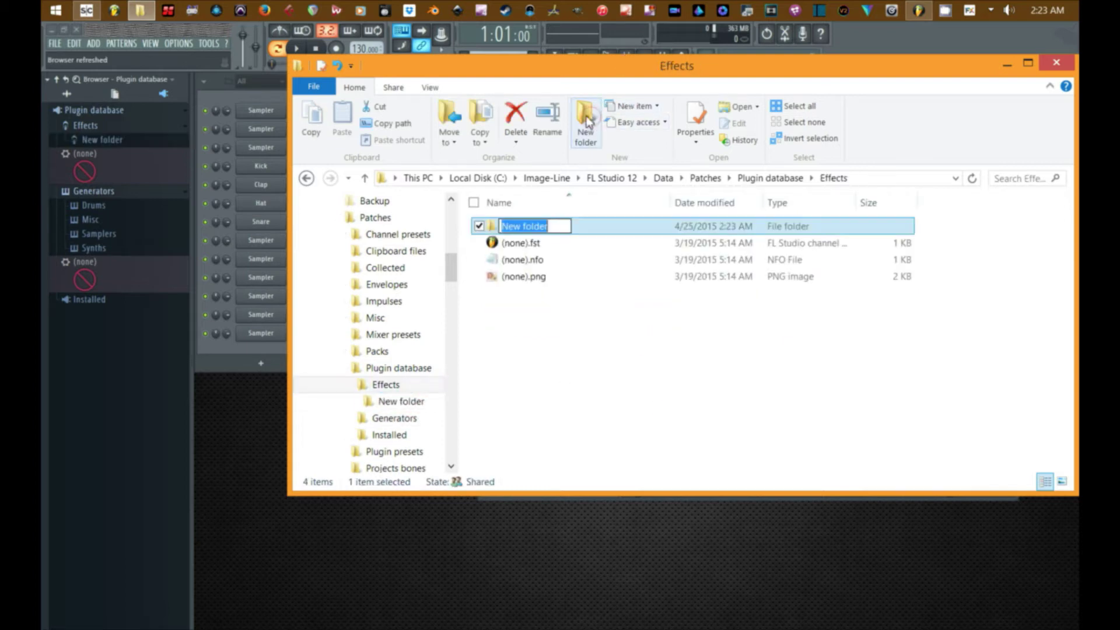
type("Reverb")
key("Return")
left_click(588, 122)
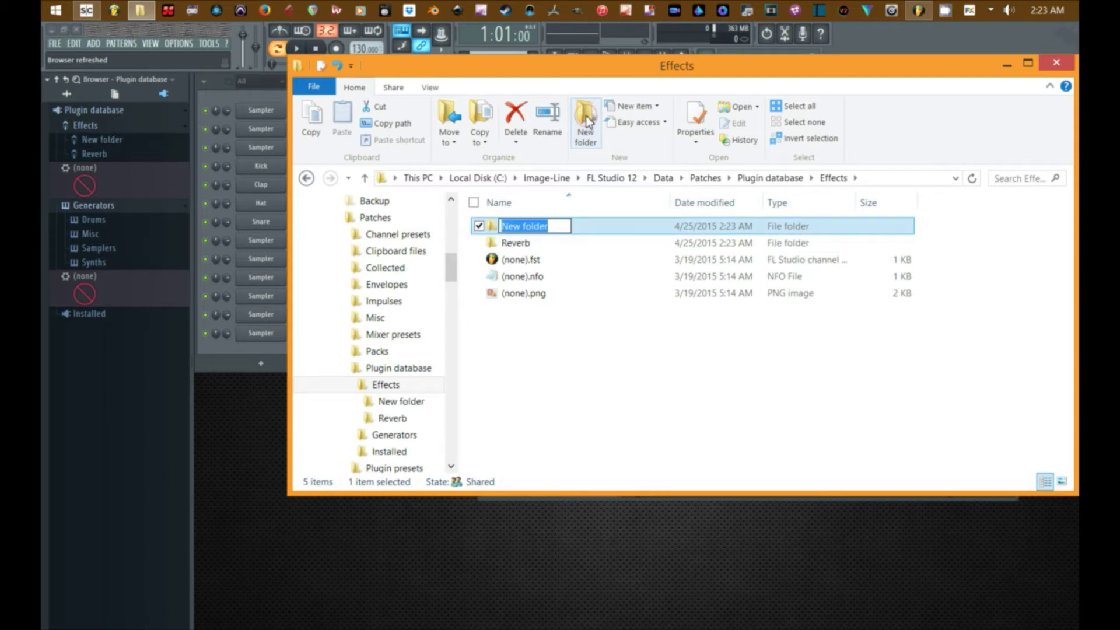
type("Delay")
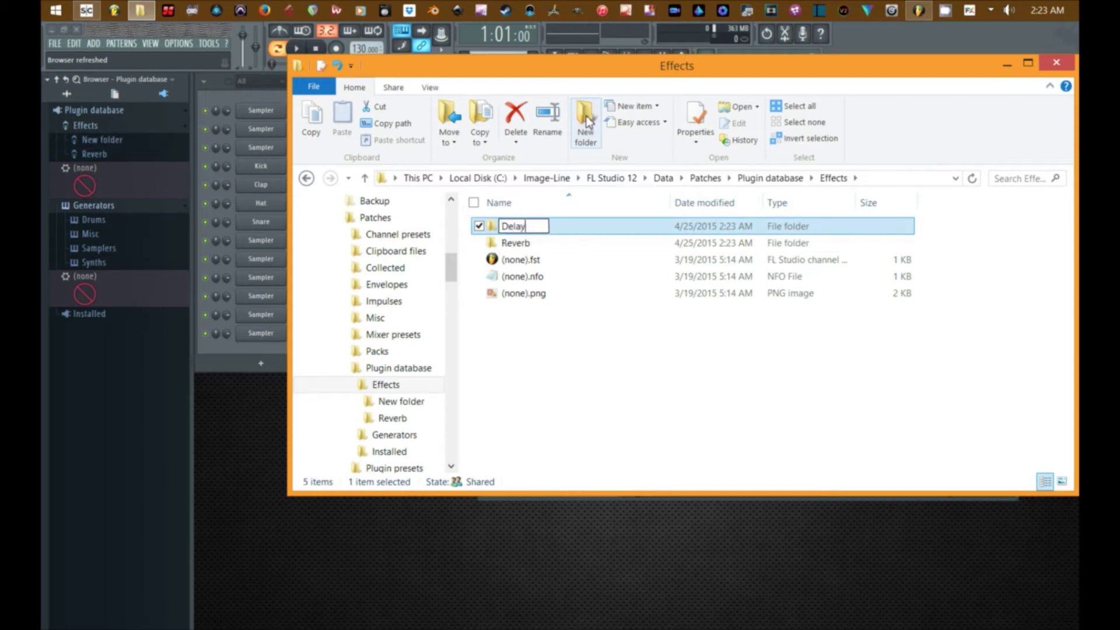
key("Return")
- Add Dynamics, Saturation and Modeling subfolders to Effects
left_click(588, 123)
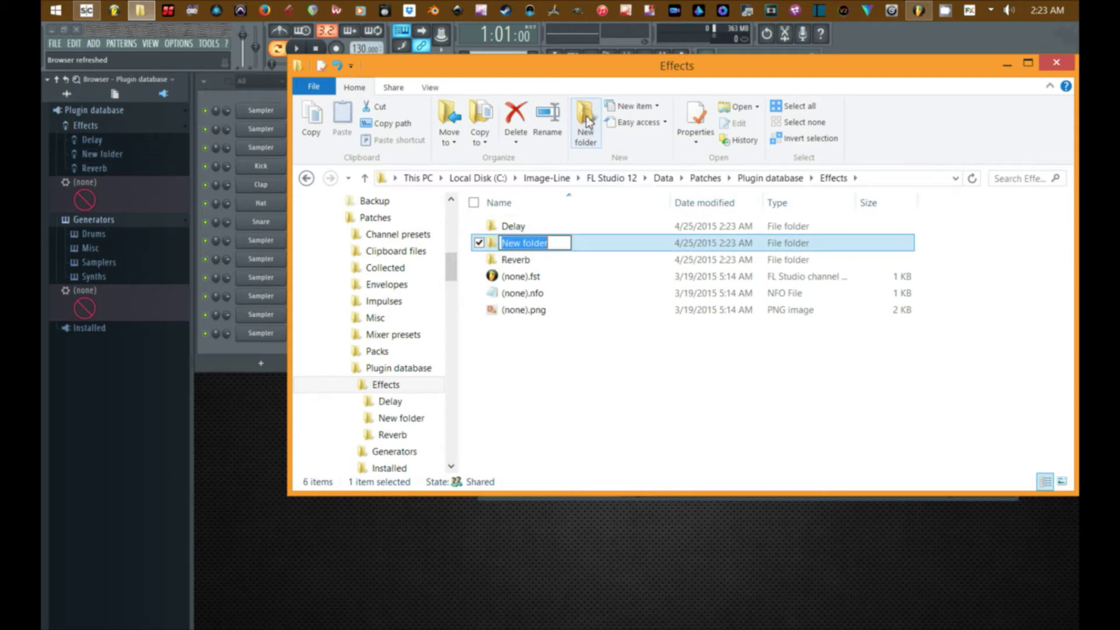
type("Dynamics")
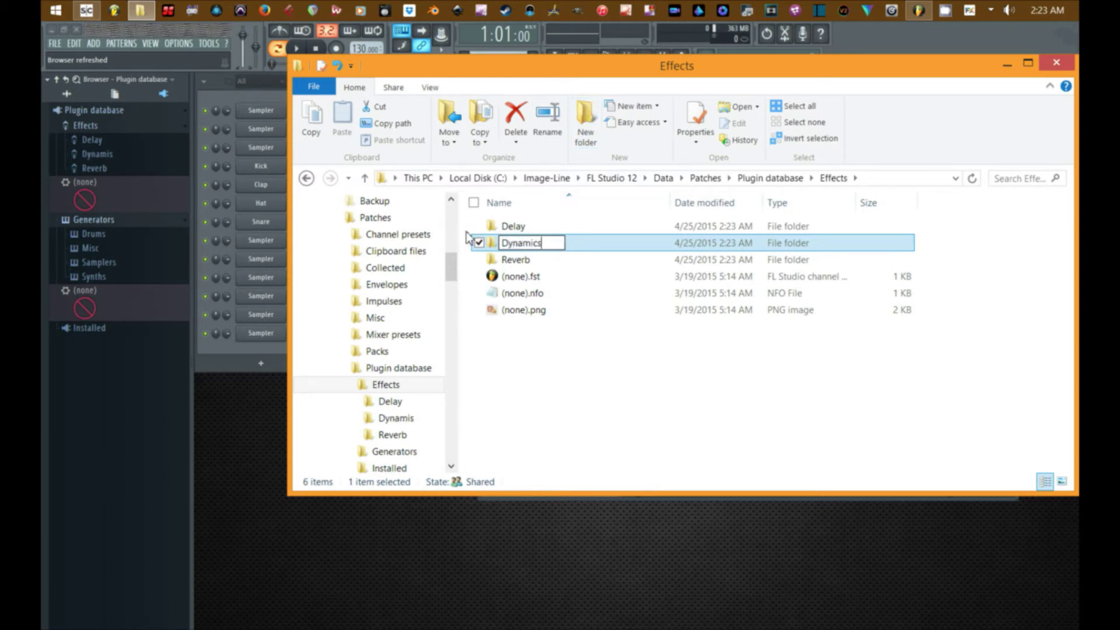
key("Return")
key("ctrl+shift+n")
type("Saturation")
key("Return")
key("ctrl+shift+n")
type("Modeling")
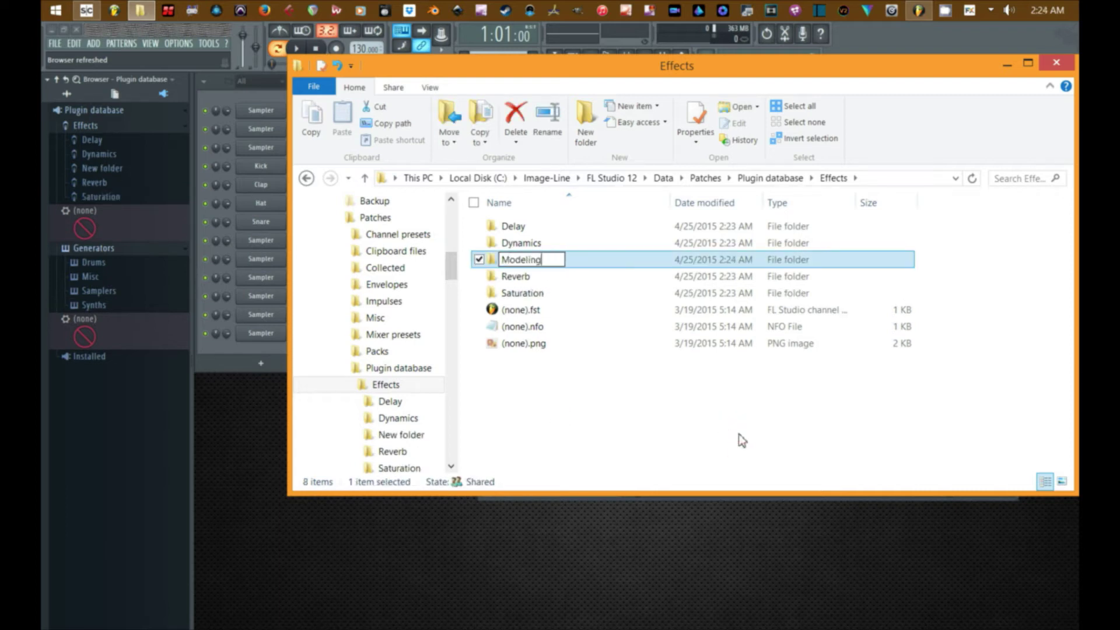
left_click(739, 438)
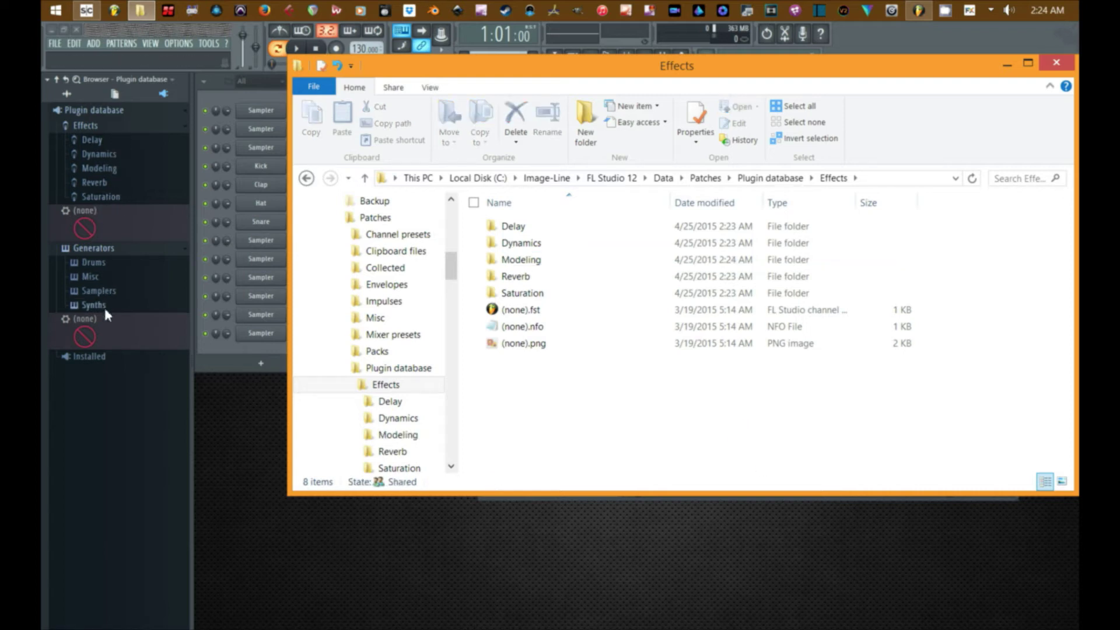
- Close Explorer and view the empty Delay category in FL Studio's plugin database
left_click(1055, 63)
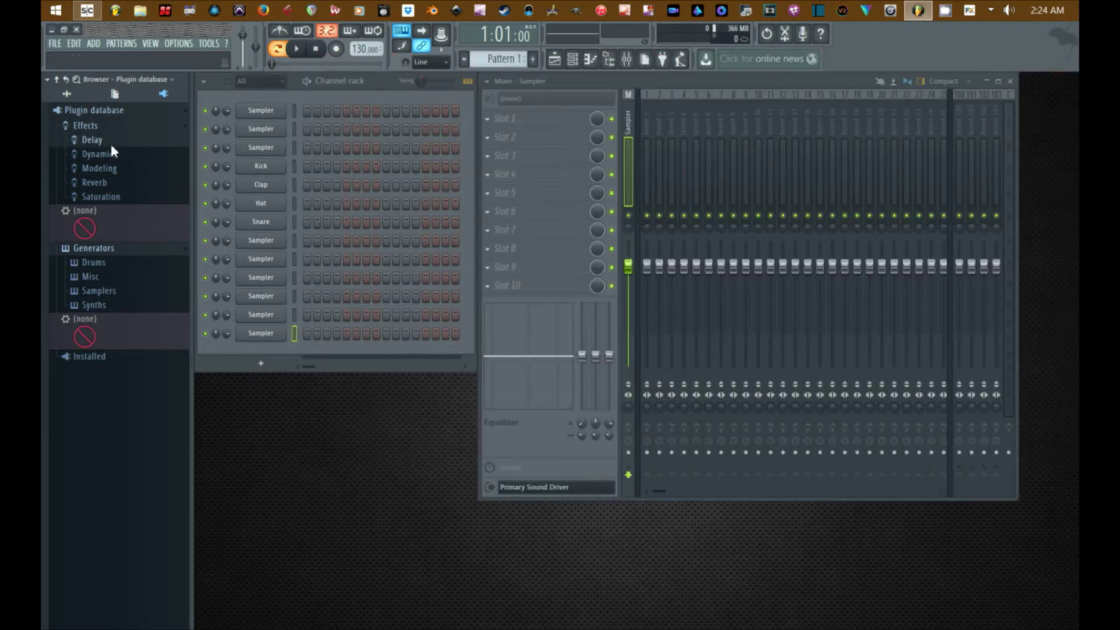
left_click(108, 188)
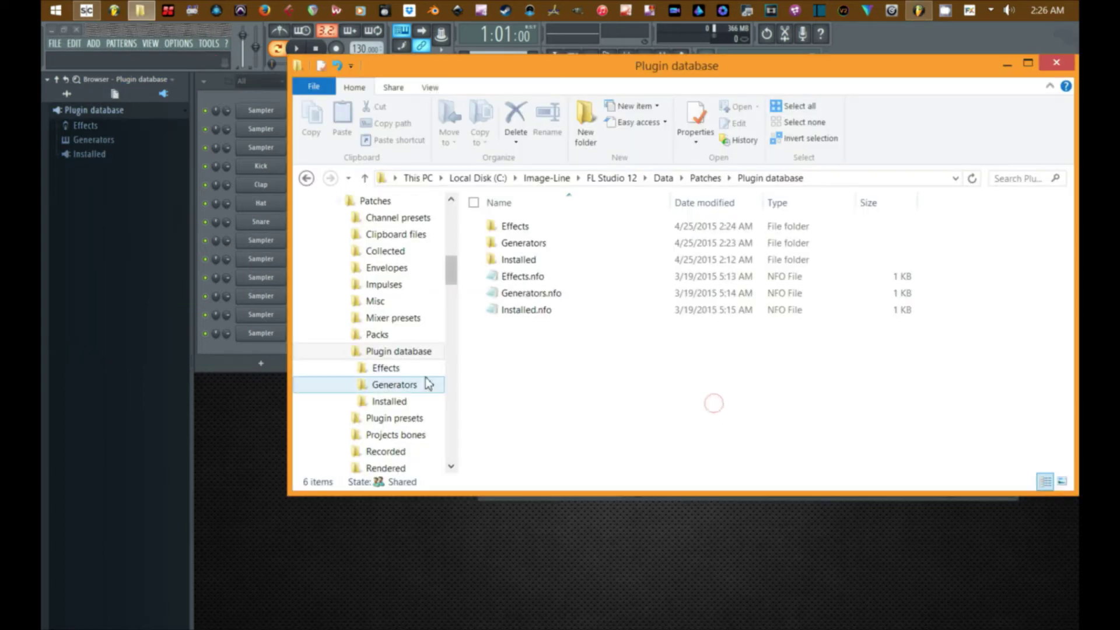
- Navigate Explorer to Plugin database\Installed\Effects\VST
left_click(385, 402)
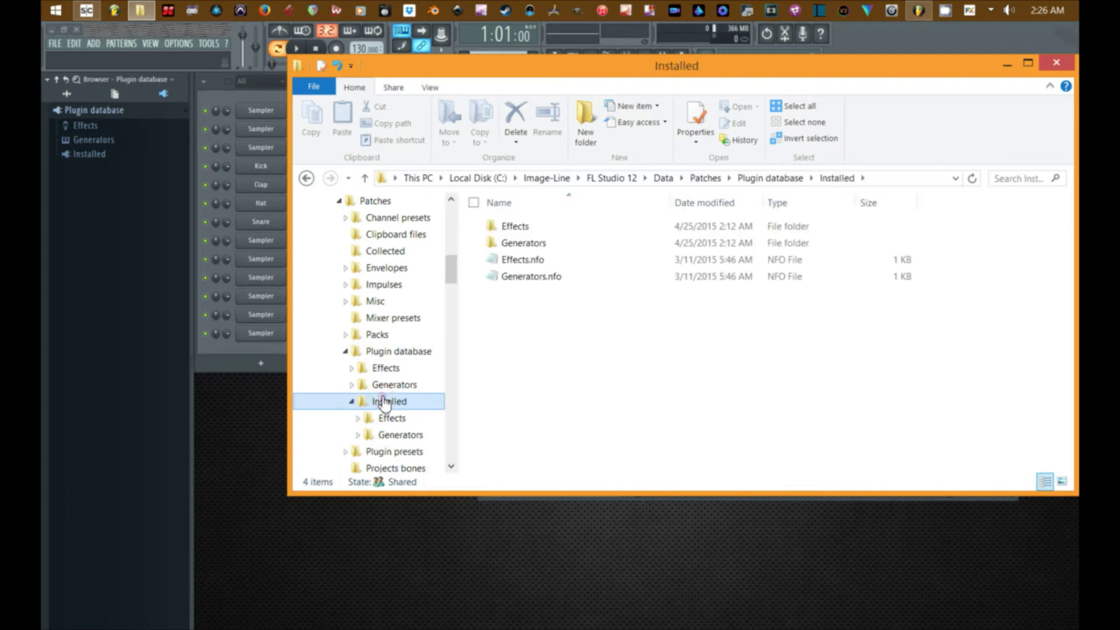
left_click(398, 420)
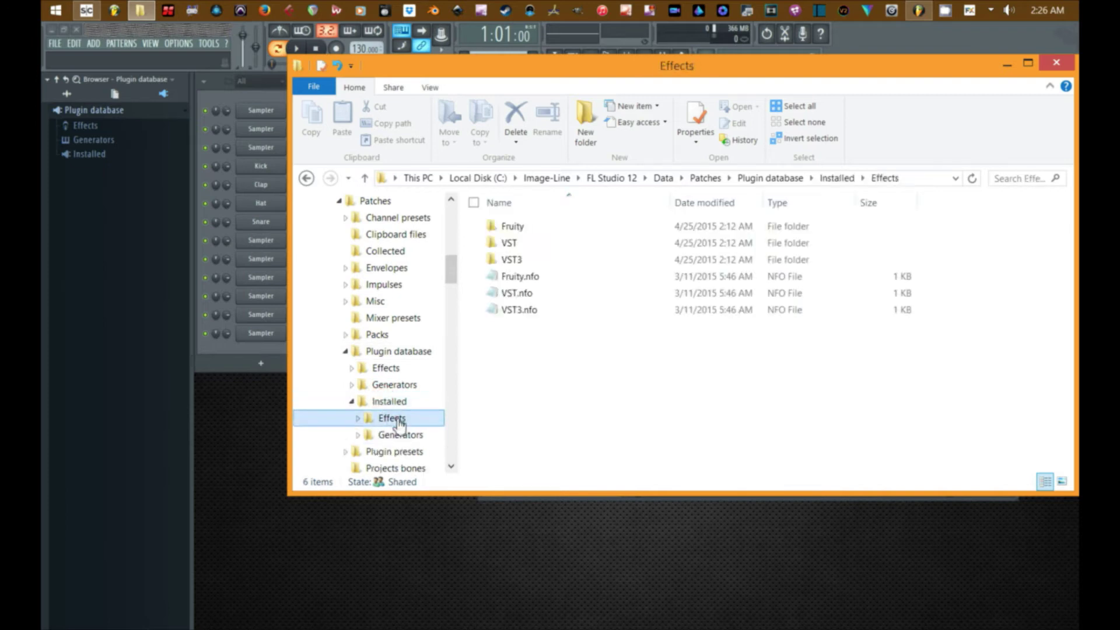
double_click(398, 420)
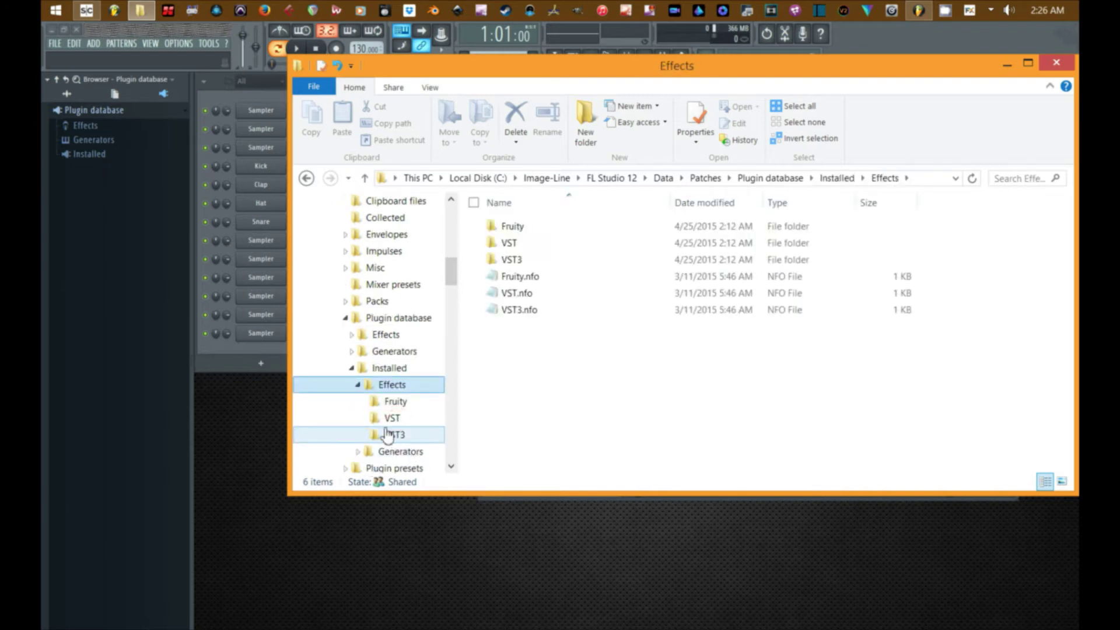
left_click(393, 419)
left_click_drag(1068, 204, 1068, 265)
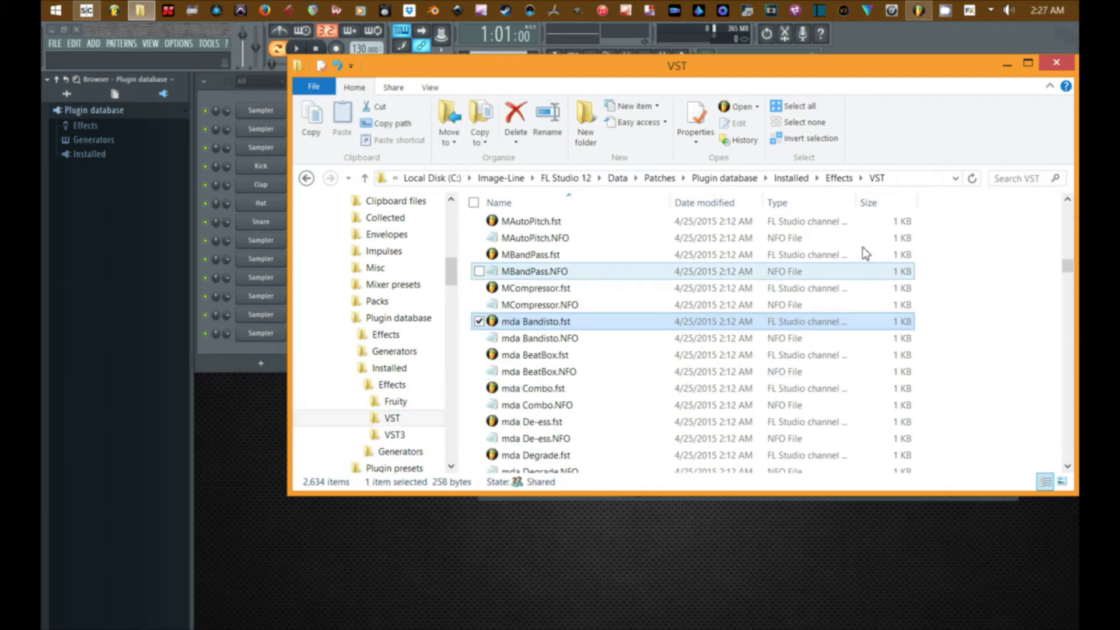
- Copy the 62 mda files, mda Bandisto.fst through mda Vocoder.NFO
left_click(523, 322)
scroll(523, 326, "down", 13)
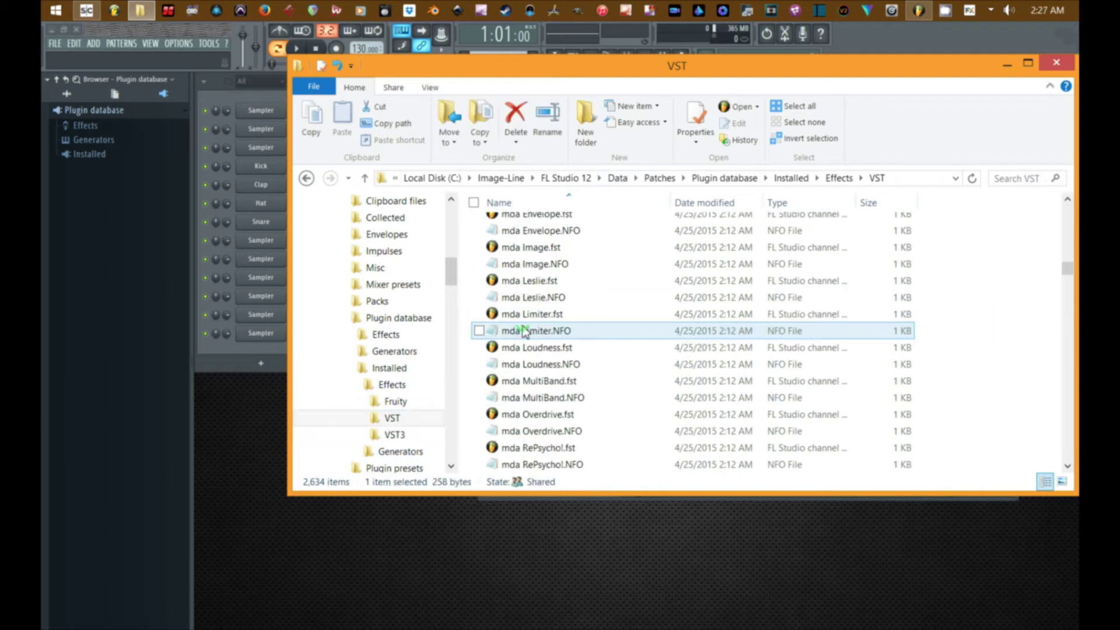
scroll(524, 332, "down", 7)
scroll(524, 331, "up", 4)
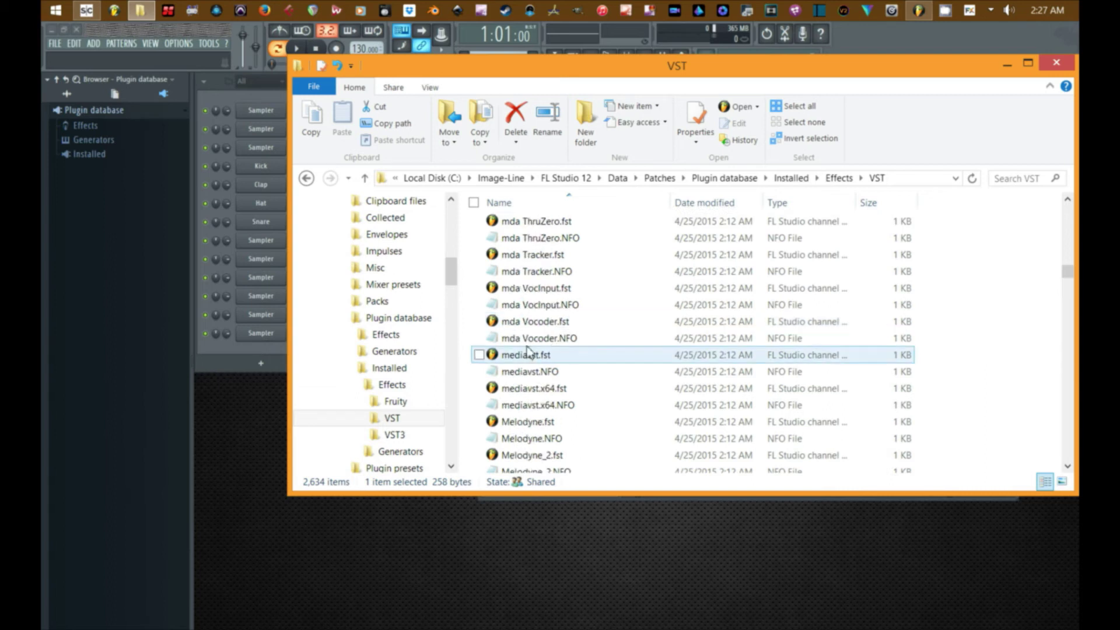
left_click(532, 338, "shift")
right_click(528, 342)
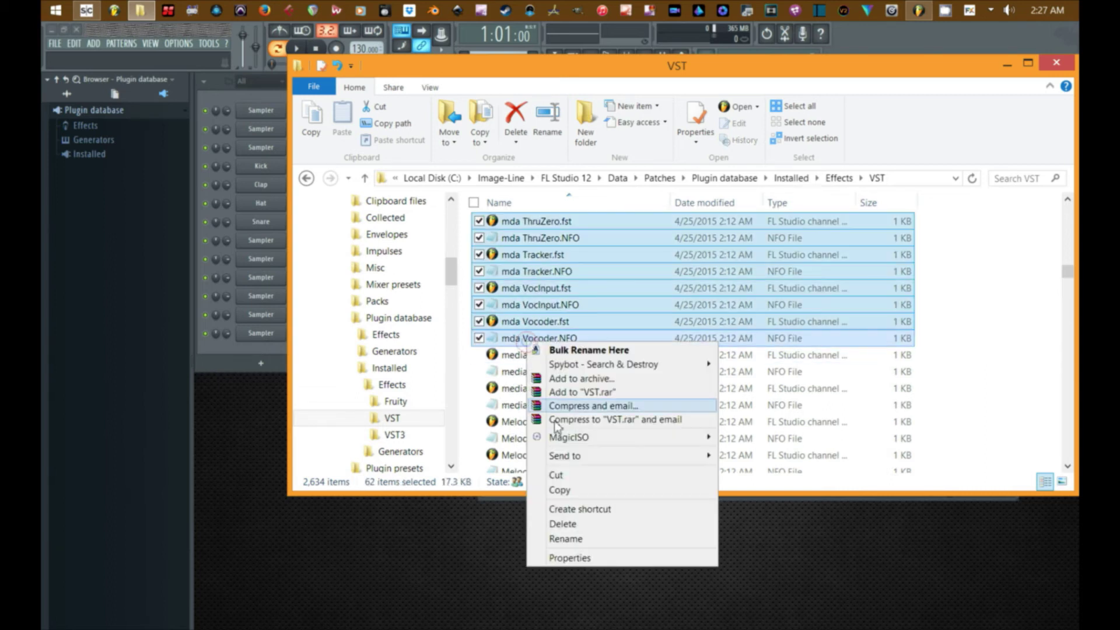
left_click(572, 491)
left_click(405, 336)
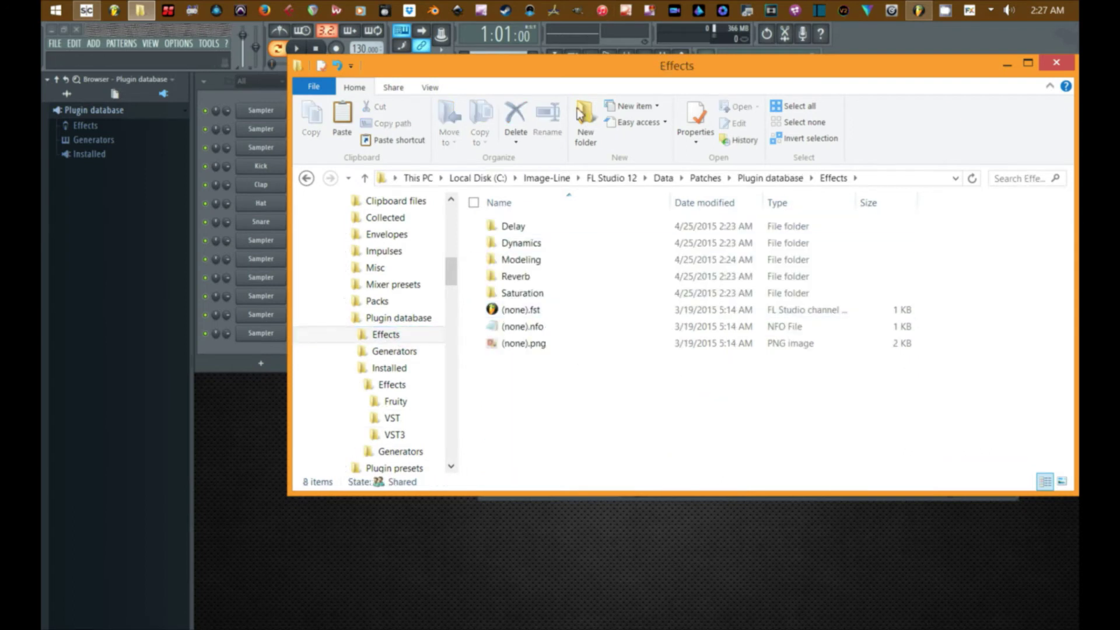
- Make a folder named MDA inside Effects and paste the copied mda files into it
left_click(587, 123)
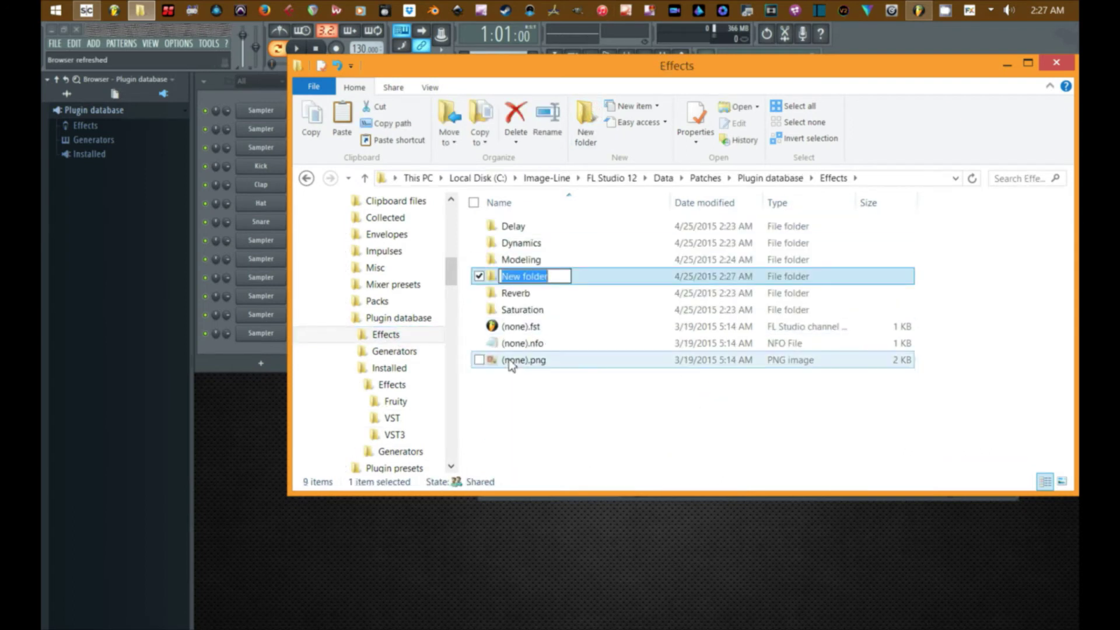
type("MDA")
key("Return")
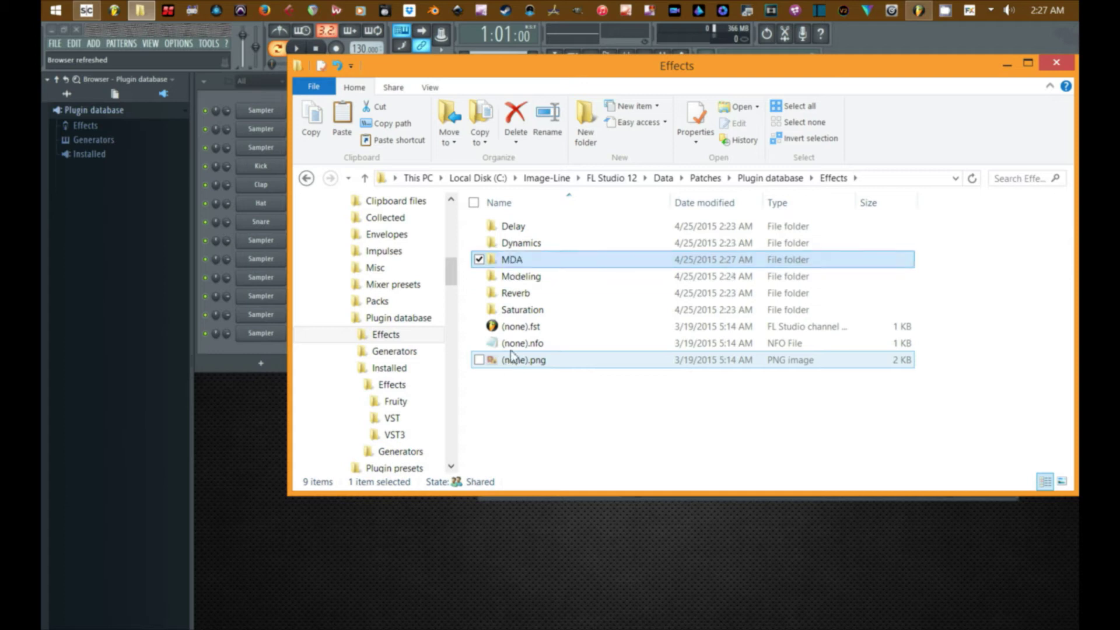
double_click(565, 260)
right_click(575, 271)
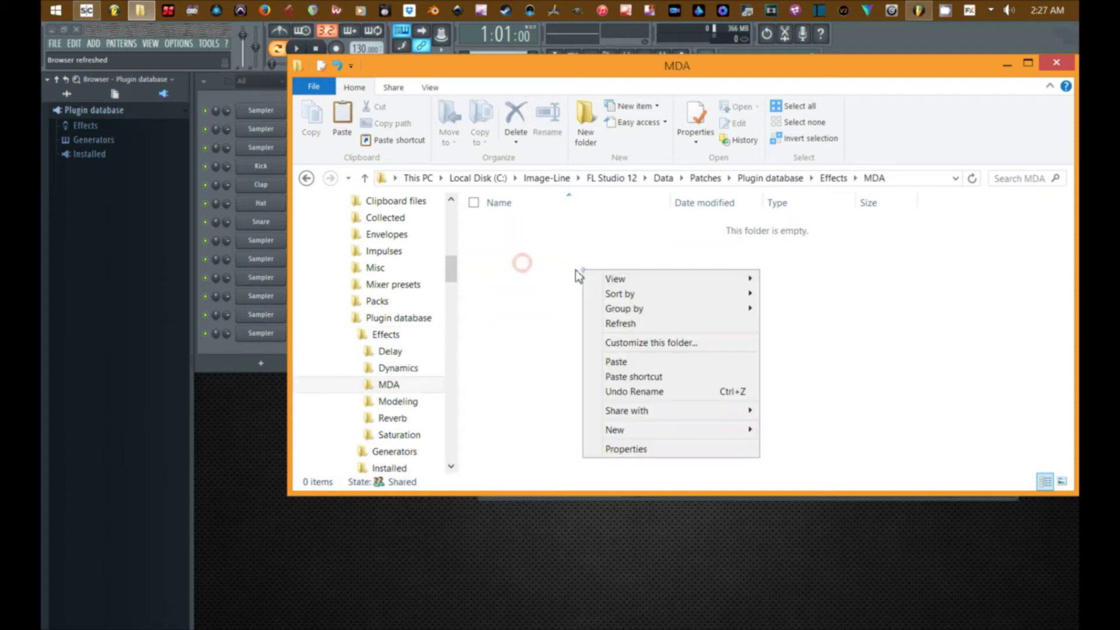
left_click(647, 361)
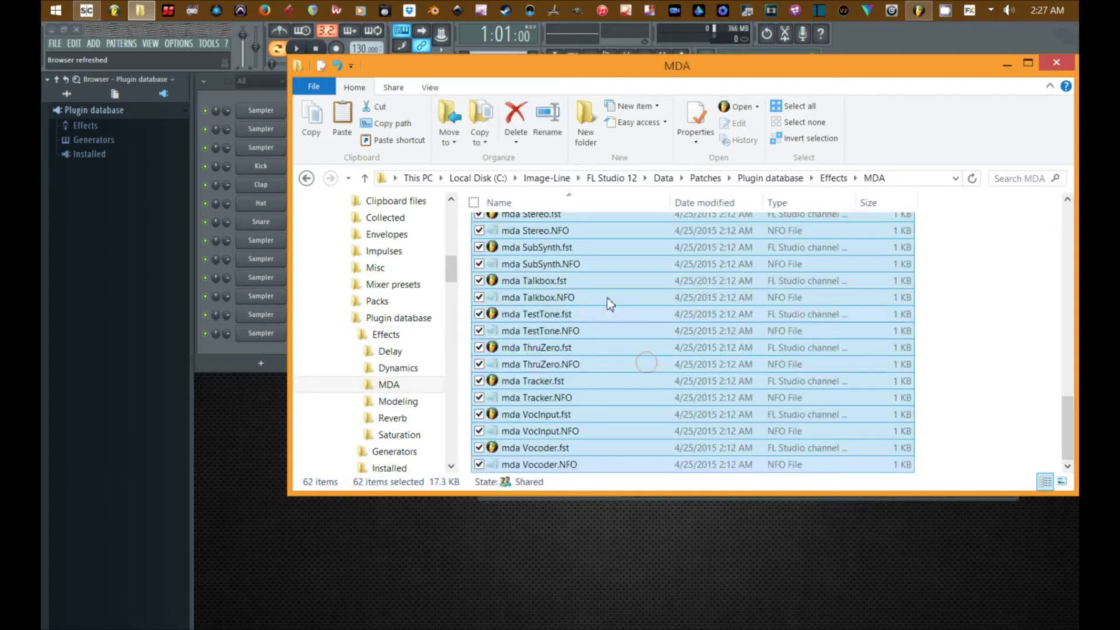
- Expand Effects > MDA in the FL Studio browser to list the mda plugins, then check Browser options
left_click(85, 125)
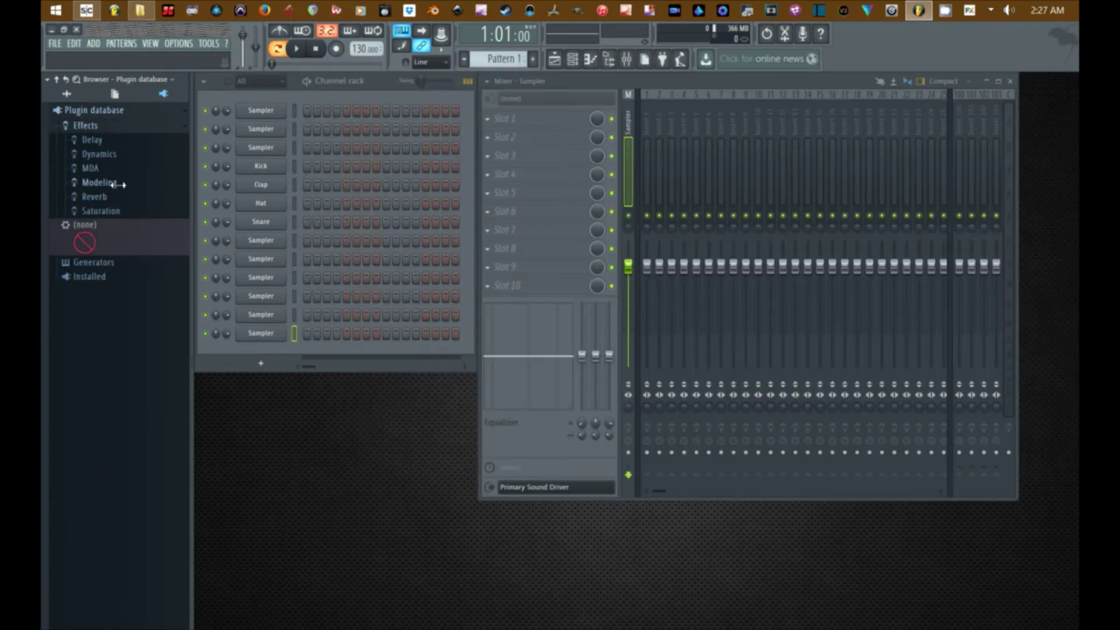
left_click(90, 168)
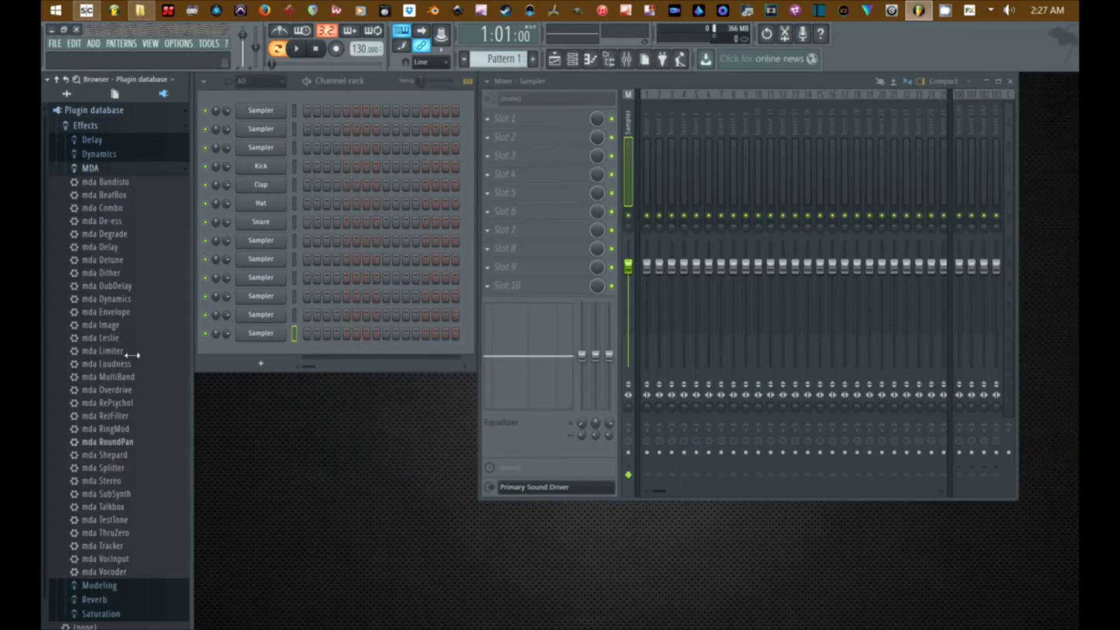
left_click(122, 170)
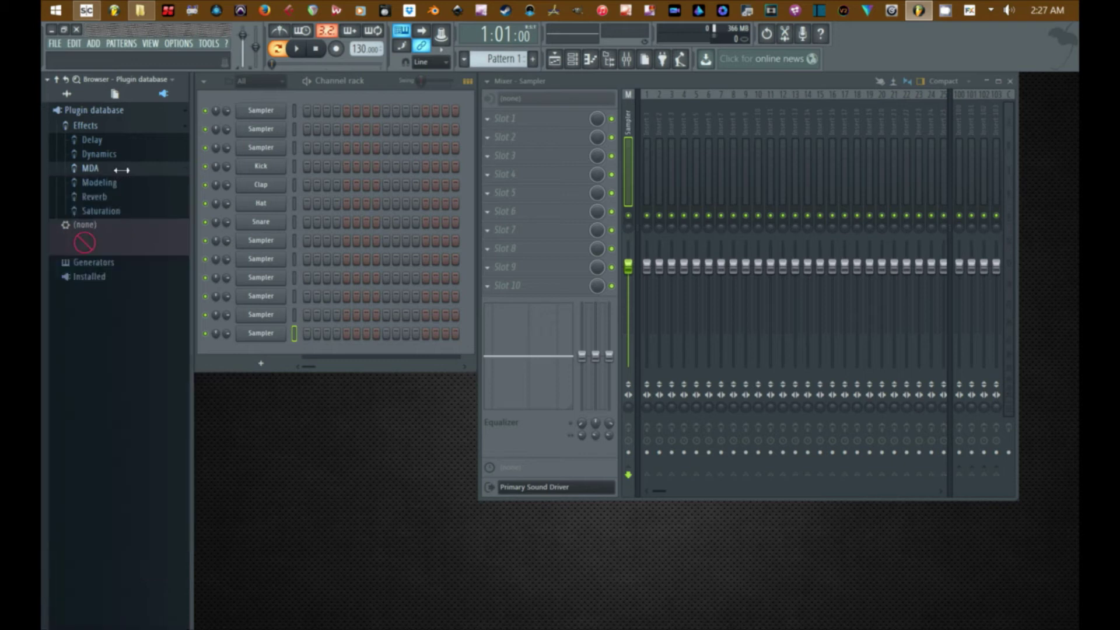
left_click(121, 170)
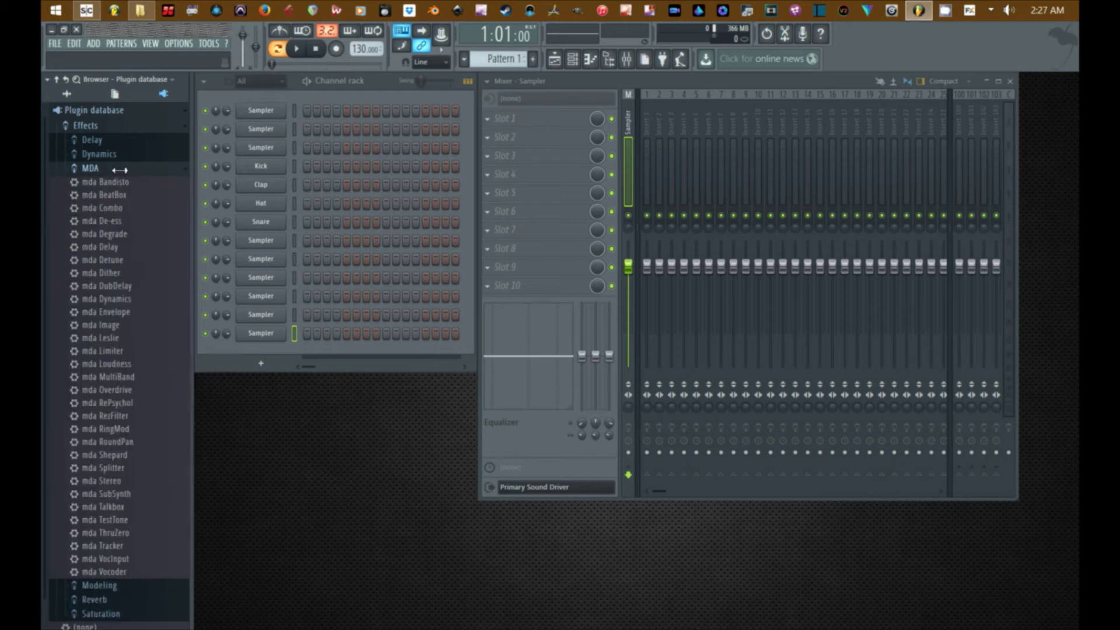
left_click(48, 80)
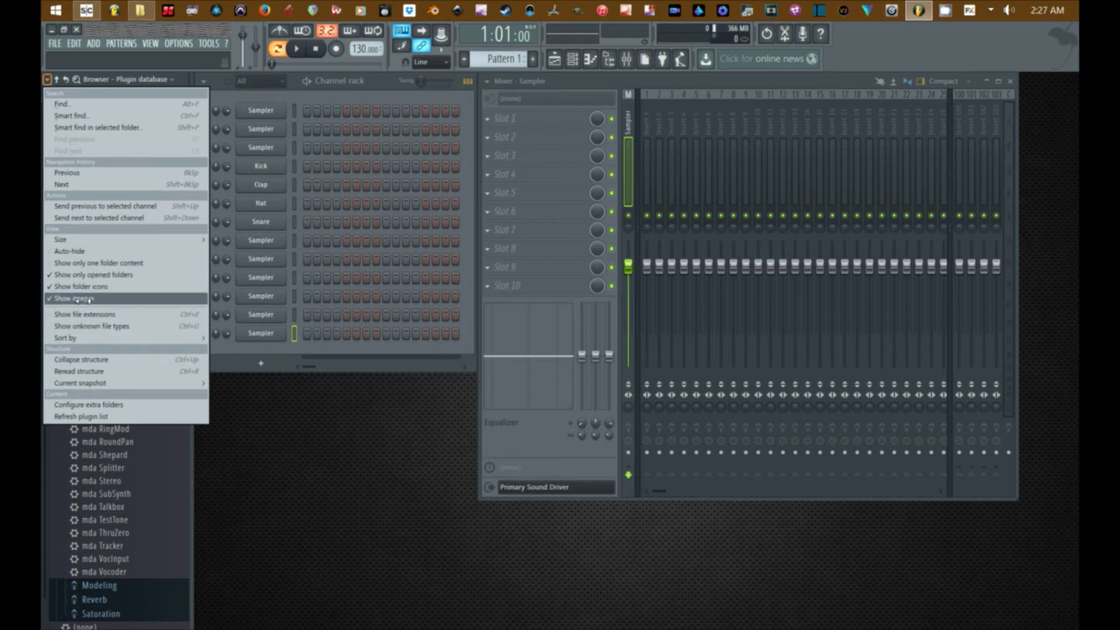
left_click(117, 298)
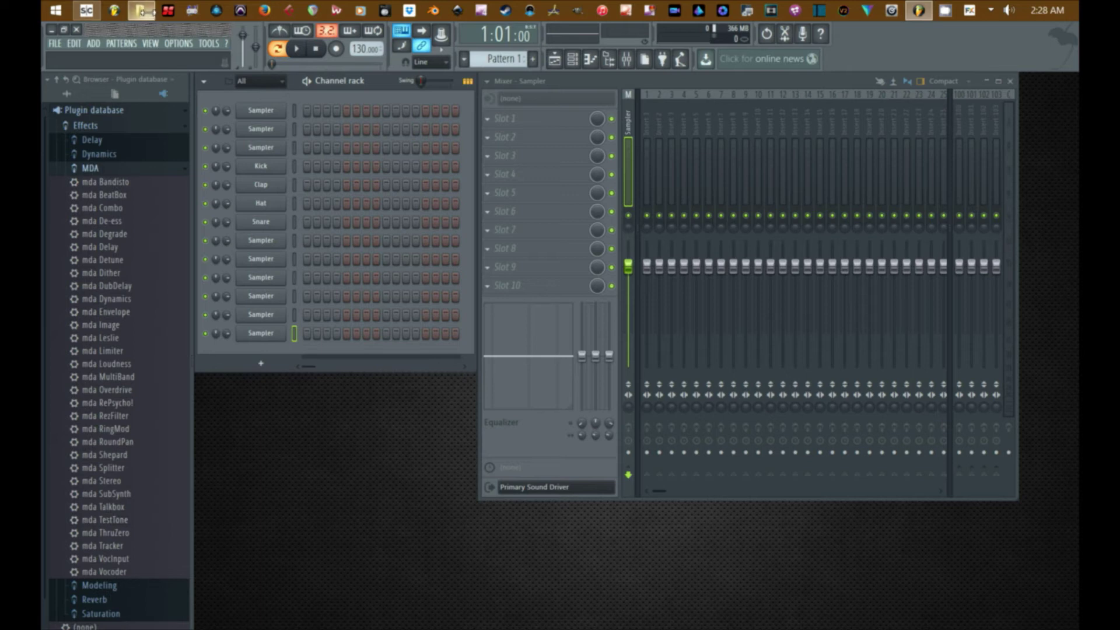
- In File Explorer, navigate to the Installed > Generators > VST folder
mouse_move(152, 12)
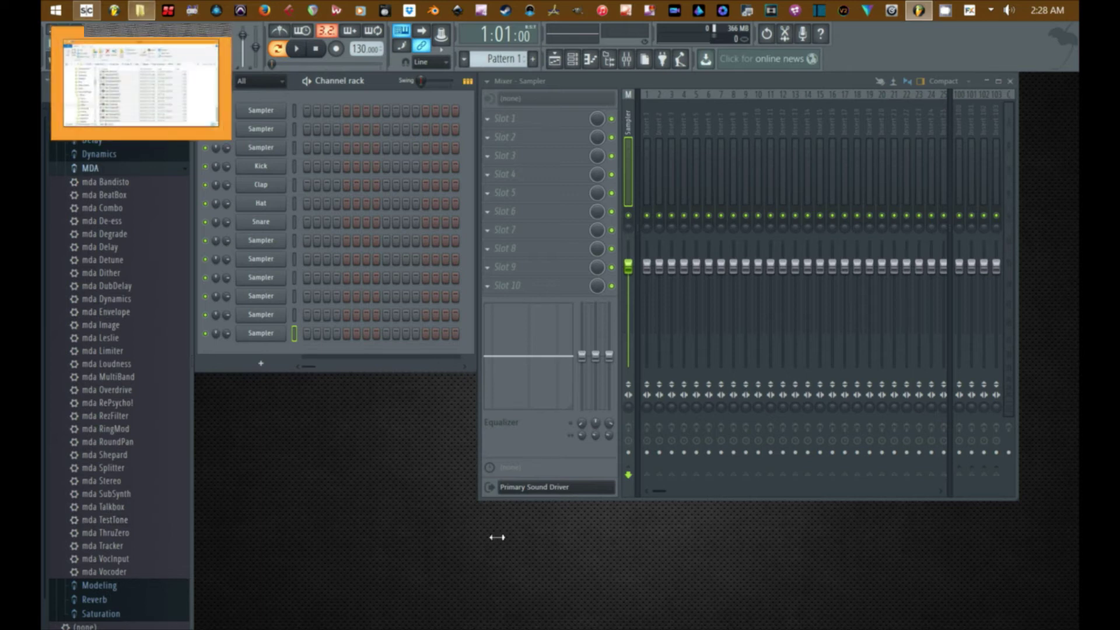
left_click(148, 11)
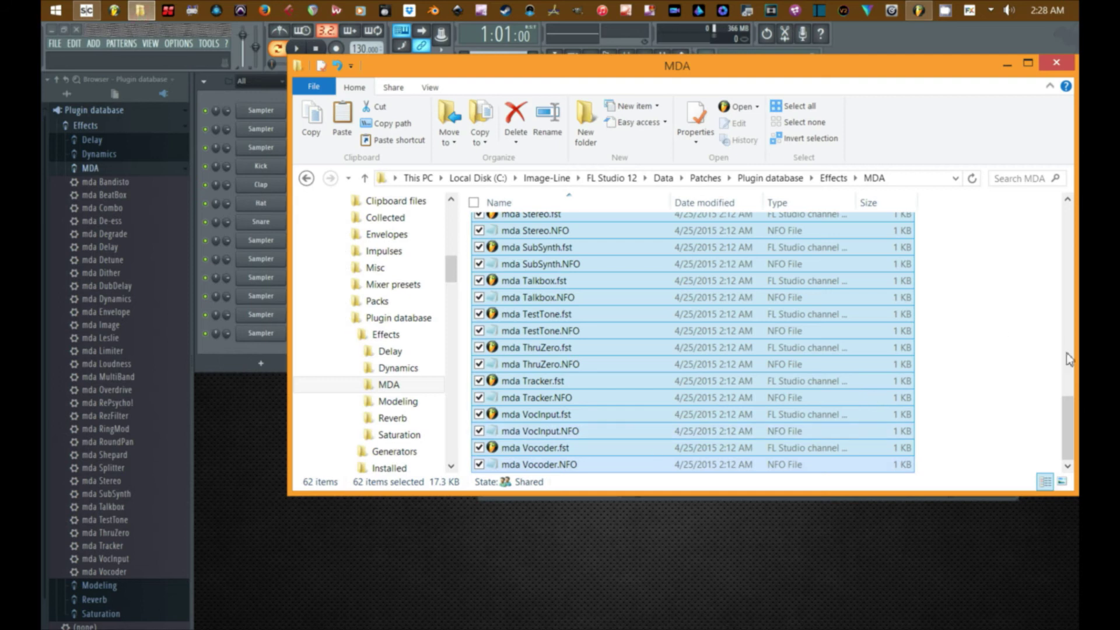
left_click(1002, 333)
left_click(331, 378)
scroll(361, 373, "down", 4)
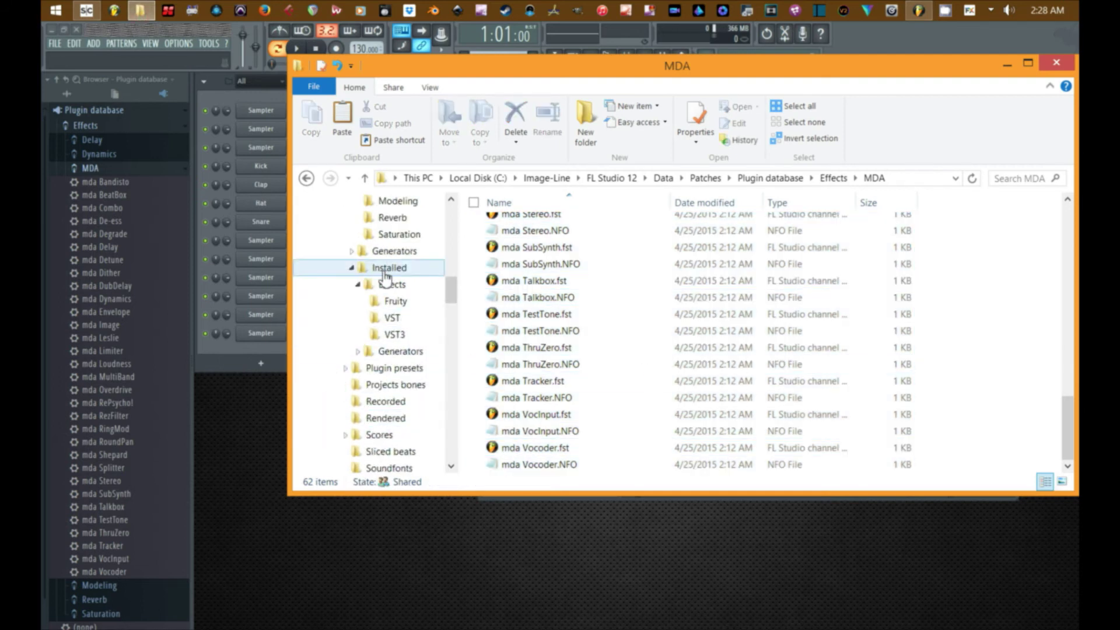
left_click(357, 284)
left_click(385, 302)
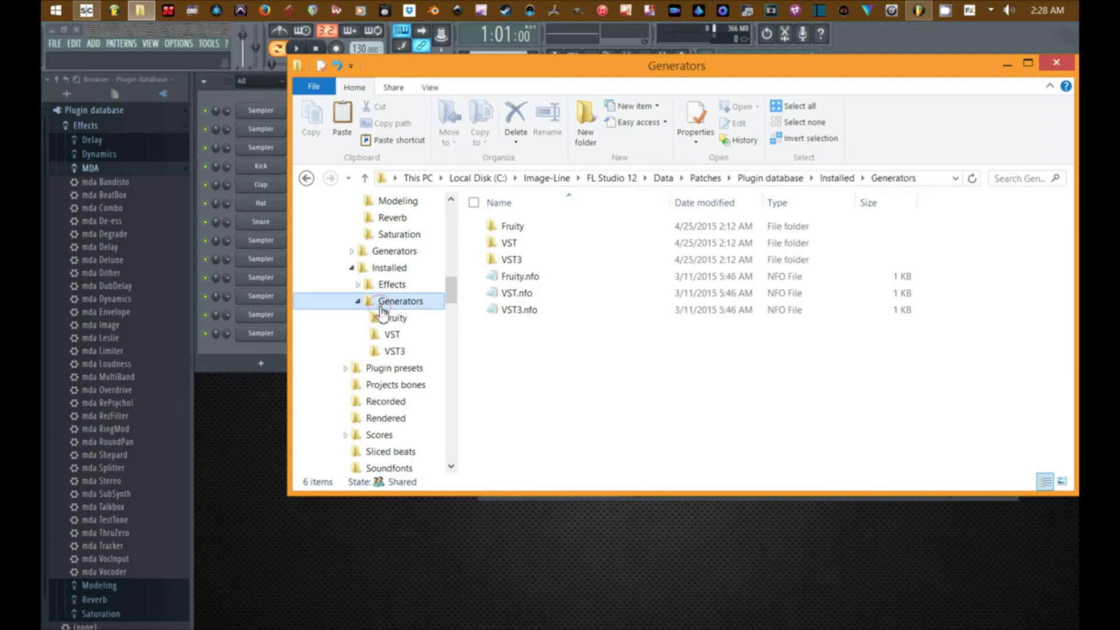
left_click(390, 335)
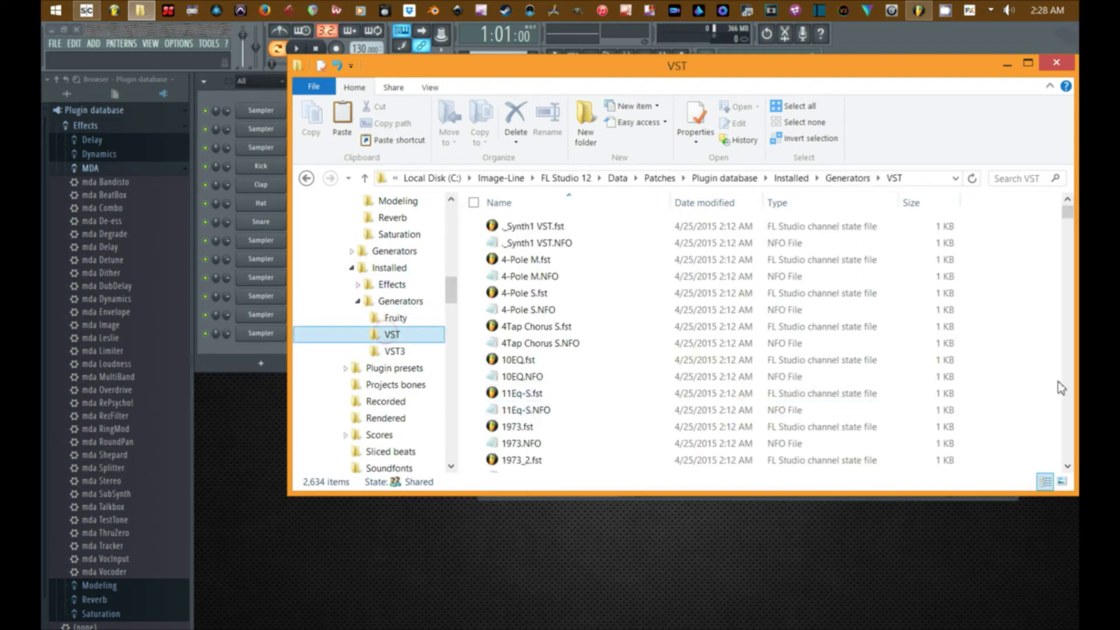
- Select Battery 4.fst and Battery 4.NFO and copy them
left_click(1028, 365)
key("b")
key("Down")
key("Down")
key("Down")
key("Down")
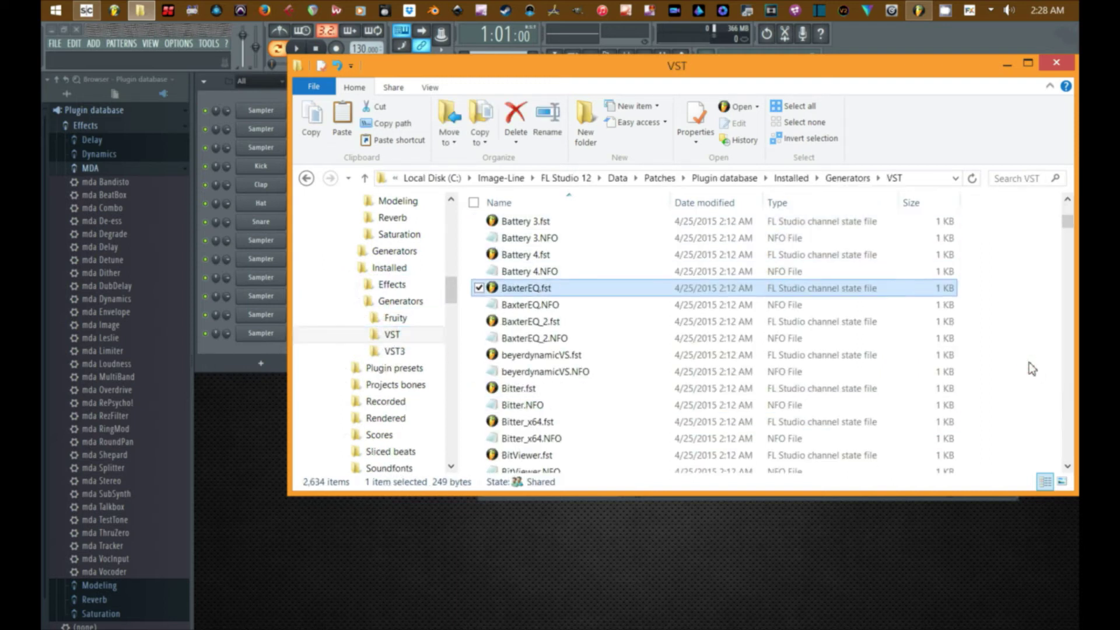
key("Up")
left_click(534, 256, "ctrl")
right_click(534, 256)
left_click(585, 400)
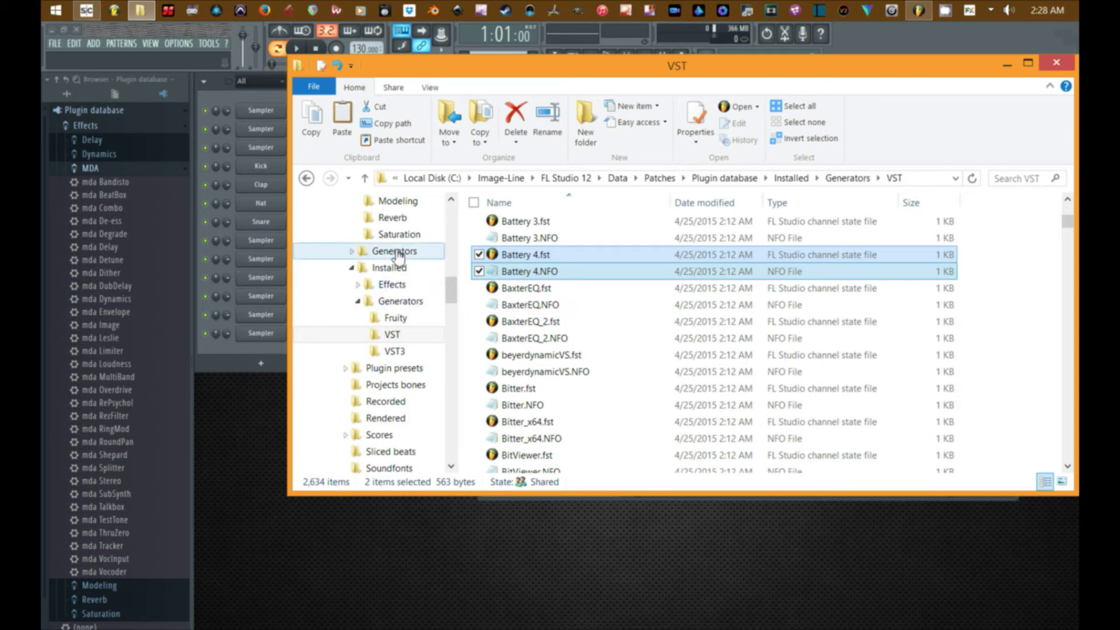
- Paste the two Battery 4 files into Plugin database > Generators > Drums
scroll(373, 250, "up", 5)
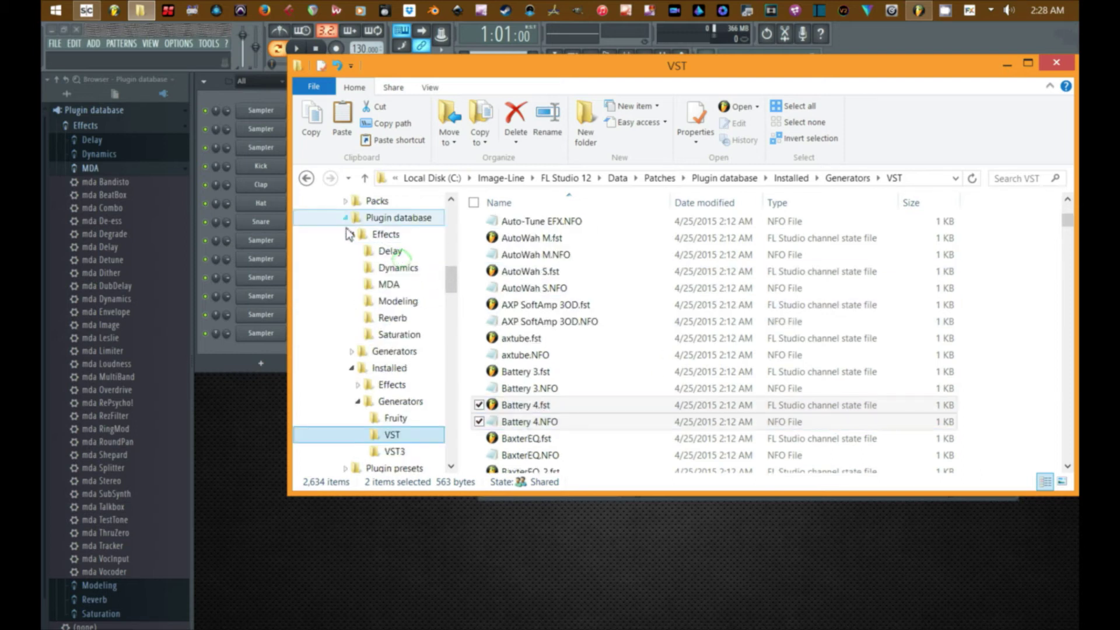
left_click(348, 234)
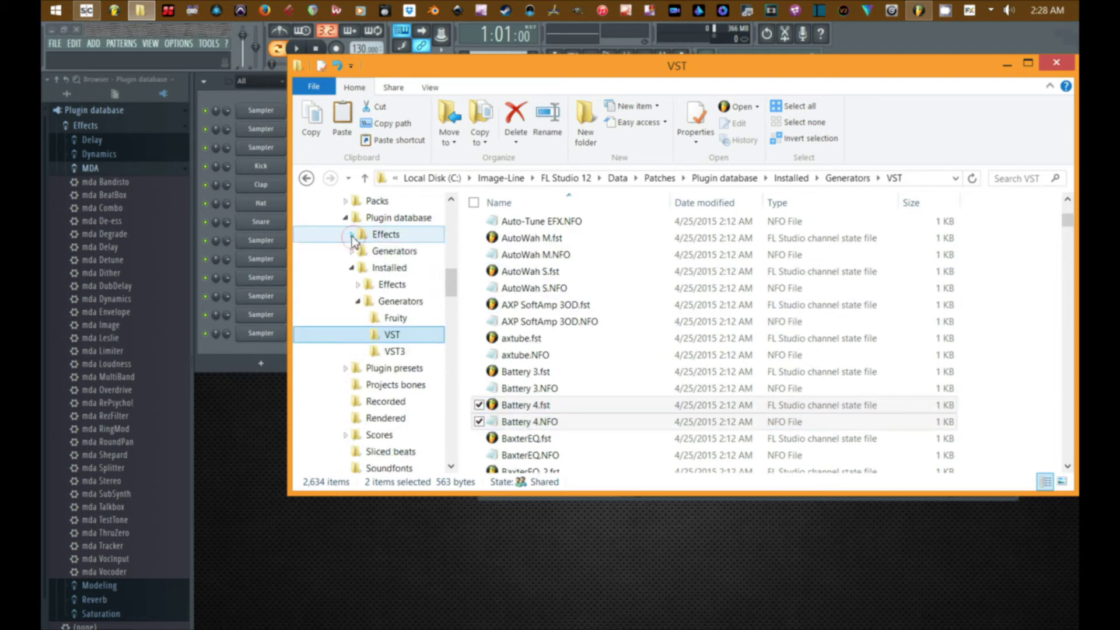
left_click(353, 268)
left_click(388, 251)
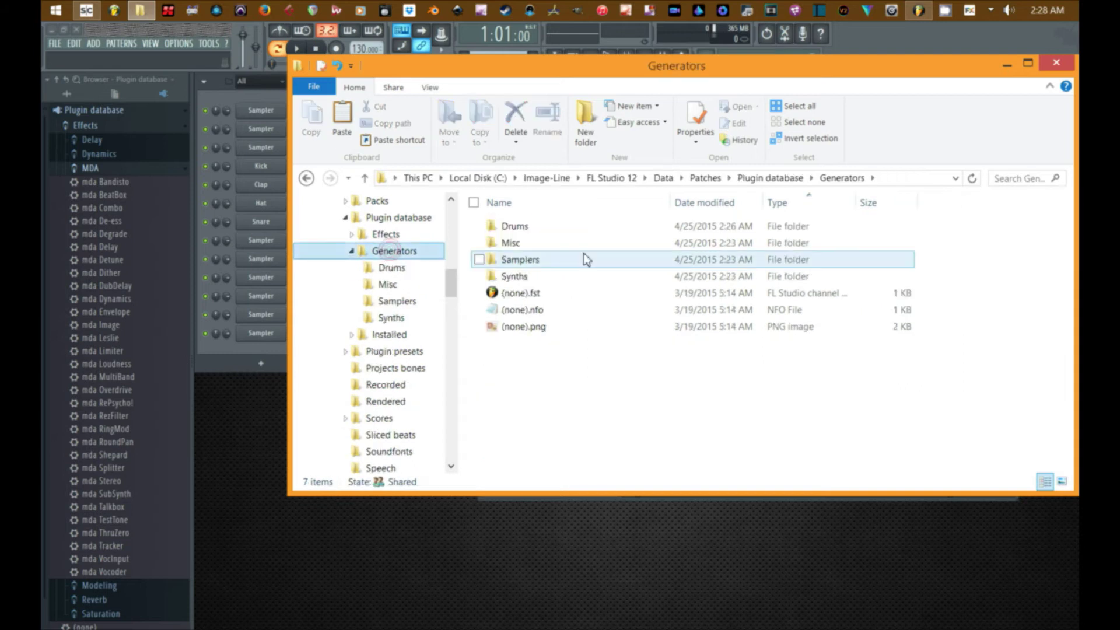
double_click(528, 227)
right_click(576, 247)
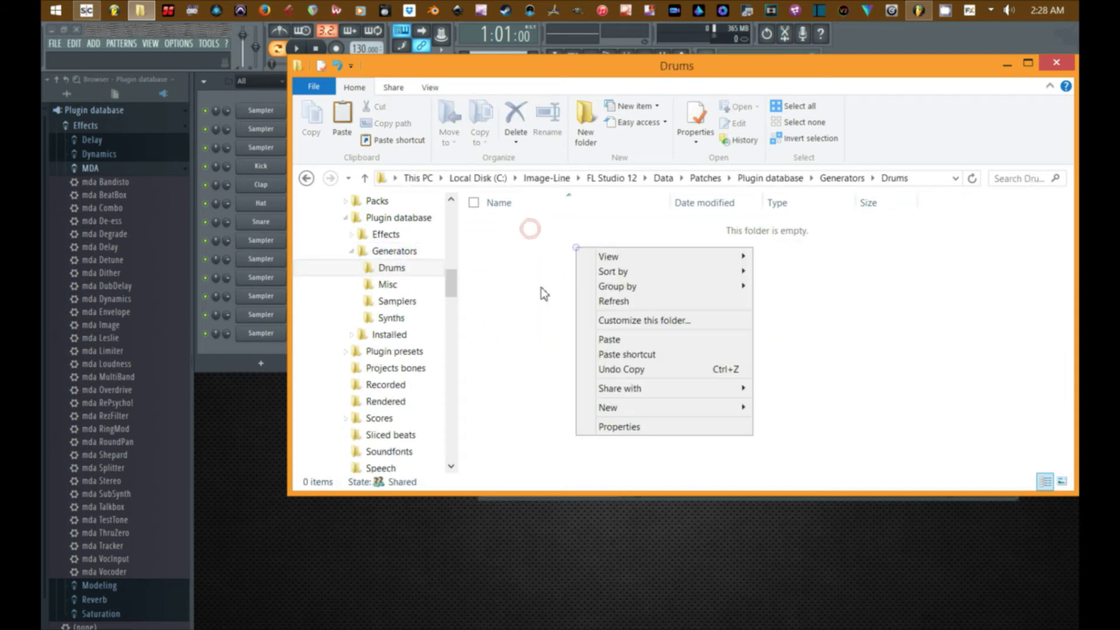
left_click(625, 338)
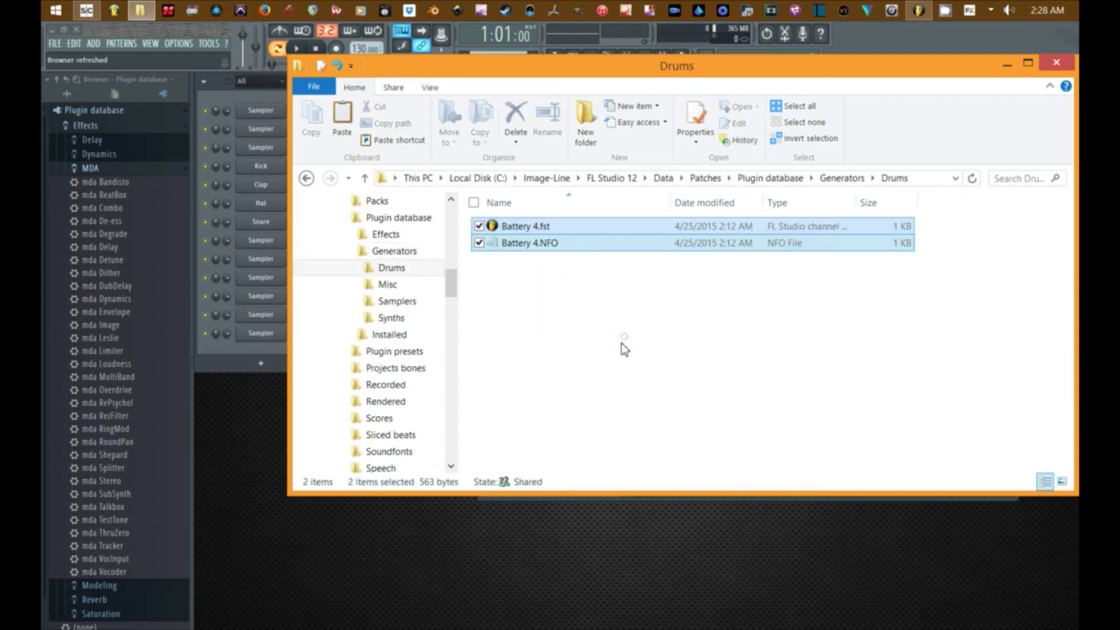
- In FL Studio, expand Plugin database > Generators to check the Drums folder
left_click(56, 79)
left_click(86, 111)
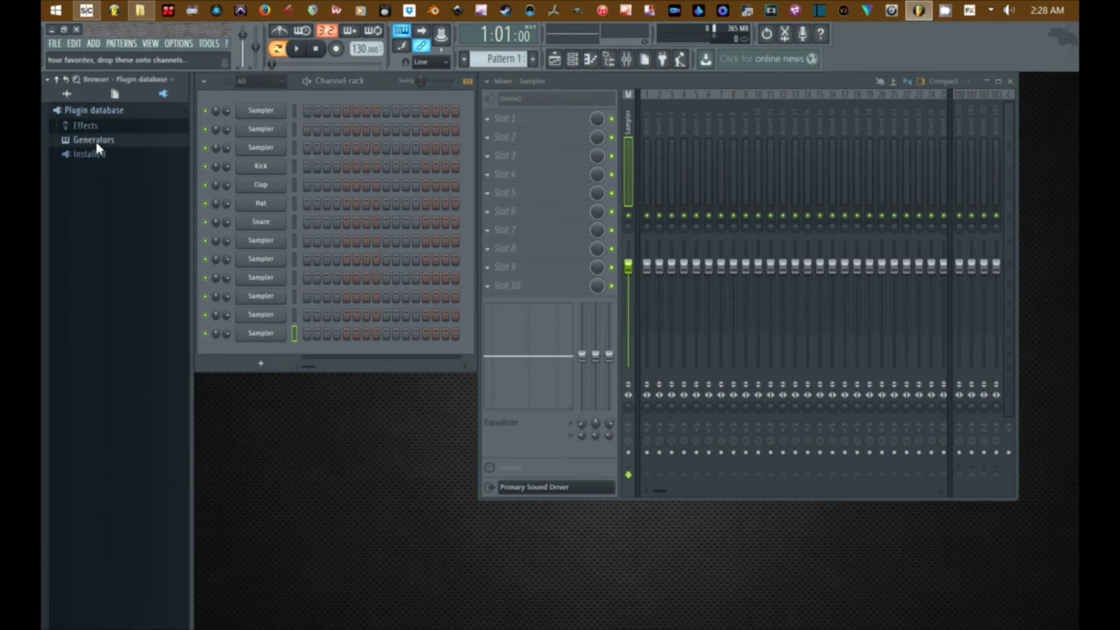
left_click(94, 140)
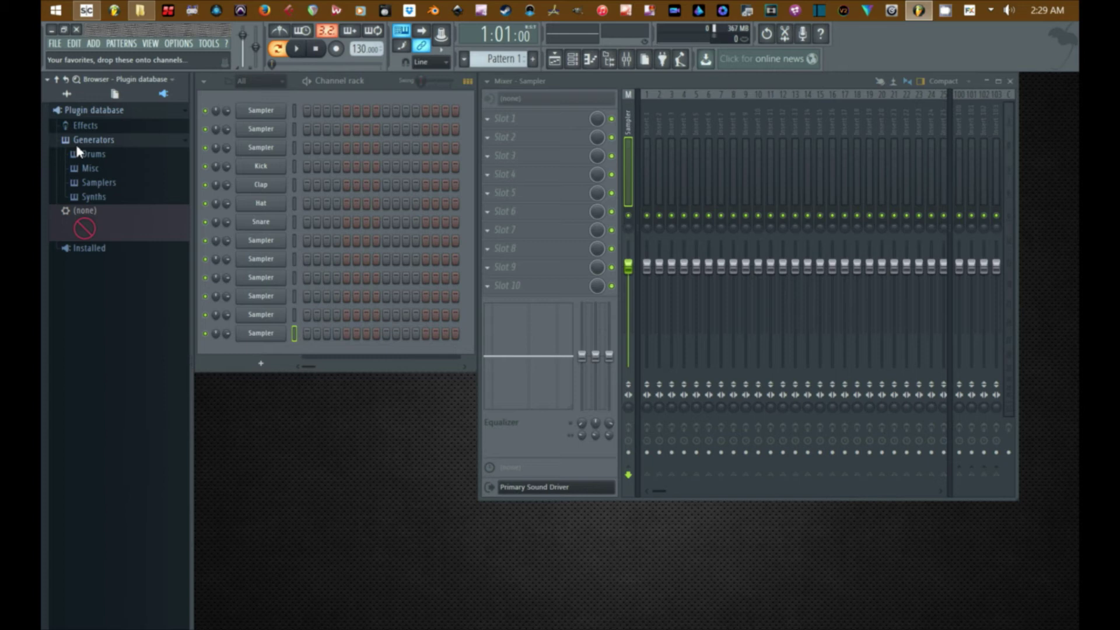
- Expand Installed > Generators > VST and scroll the list to Battery 4
left_click(94, 248)
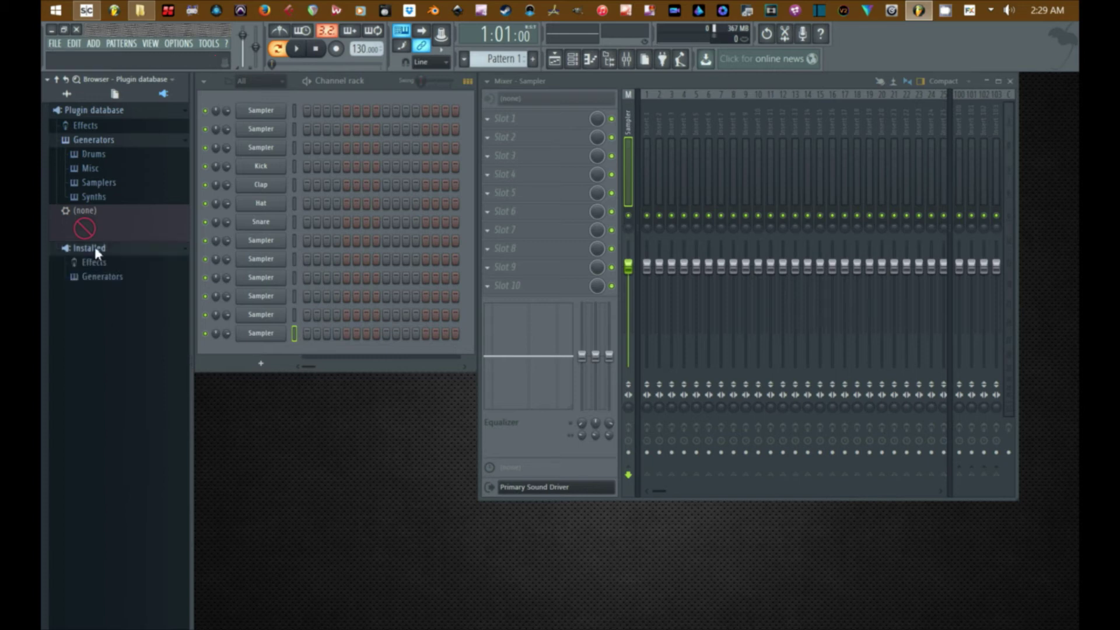
left_click(103, 276)
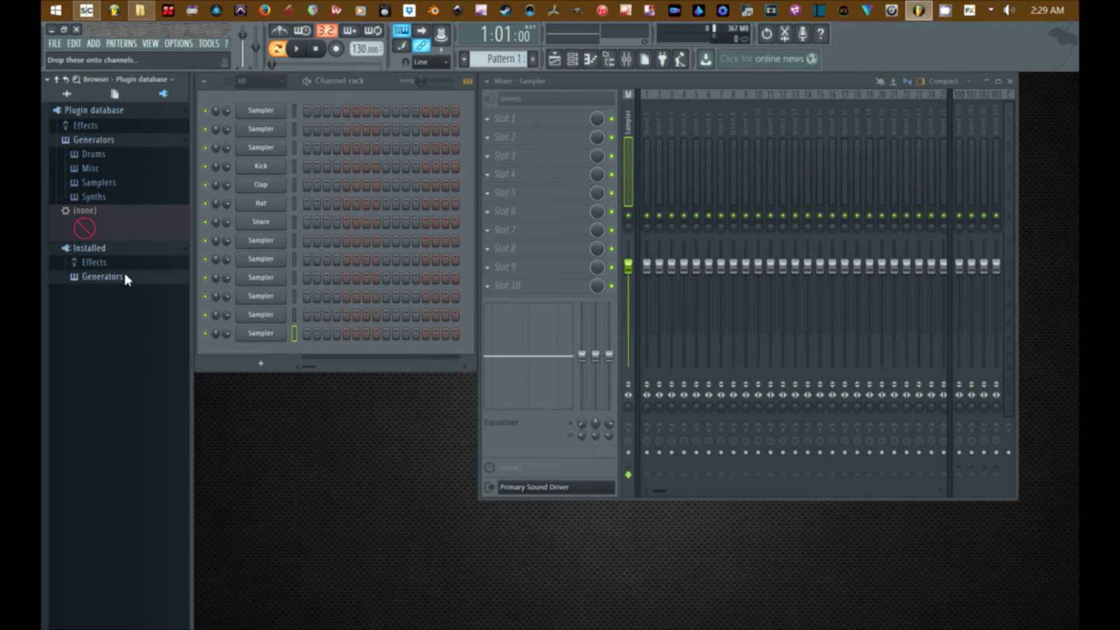
left_click(103, 302)
scroll(101, 127, "down", 5)
scroll(127, 284, "up", 4)
scroll(107, 280, "up", 10)
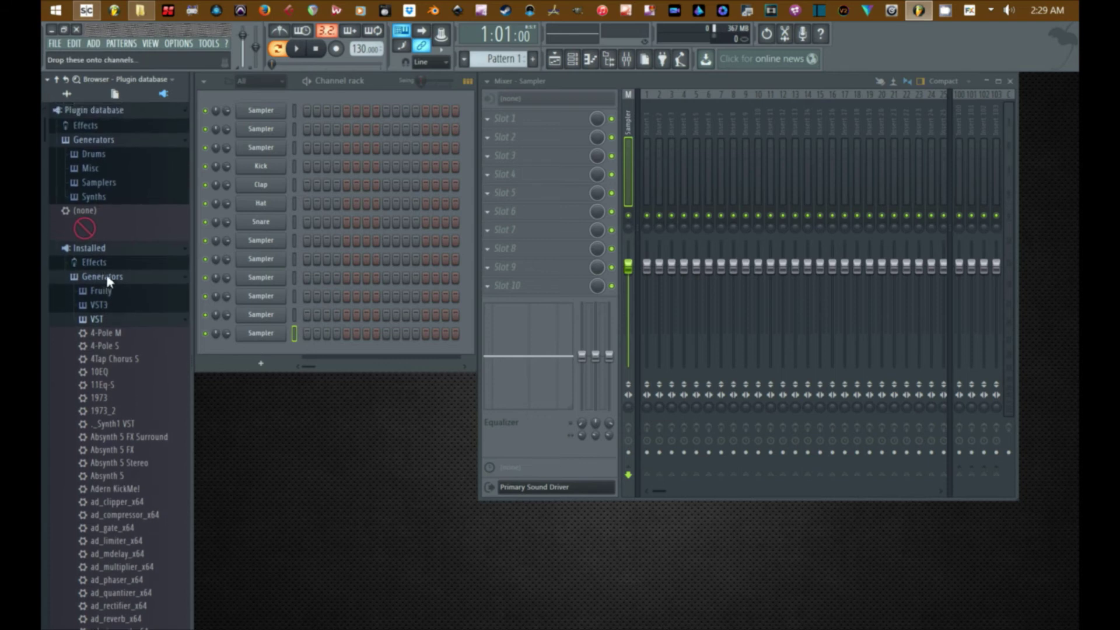
scroll(107, 280, "down", 15)
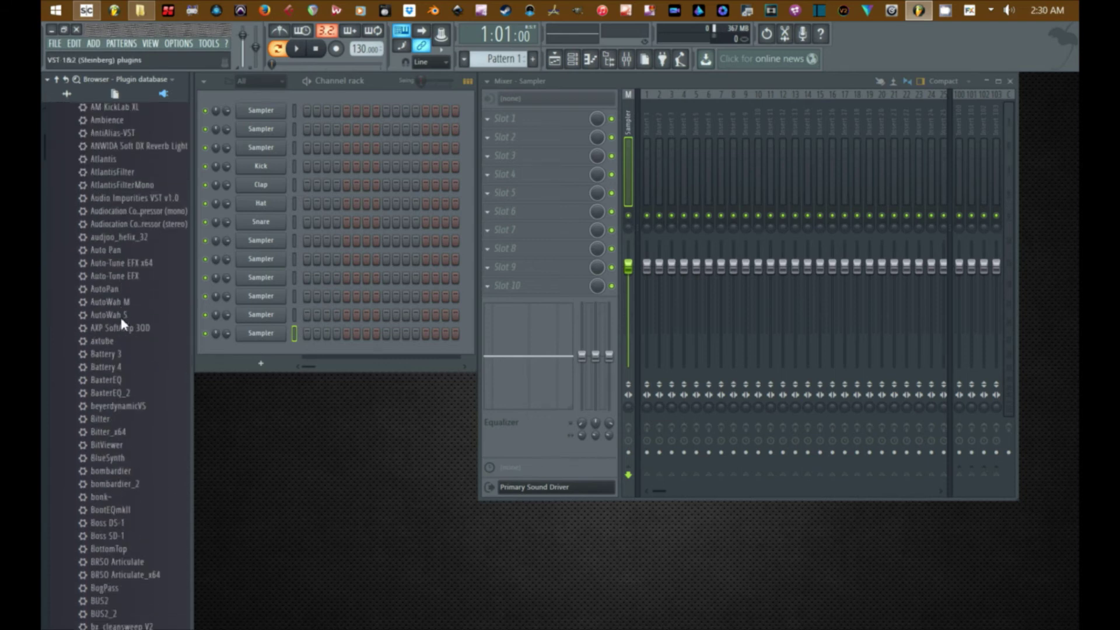
- Drop Battery 4 onto the first Channel rack channel and expand Plugin database > Generators
left_click_drag(125, 357, 509, 119)
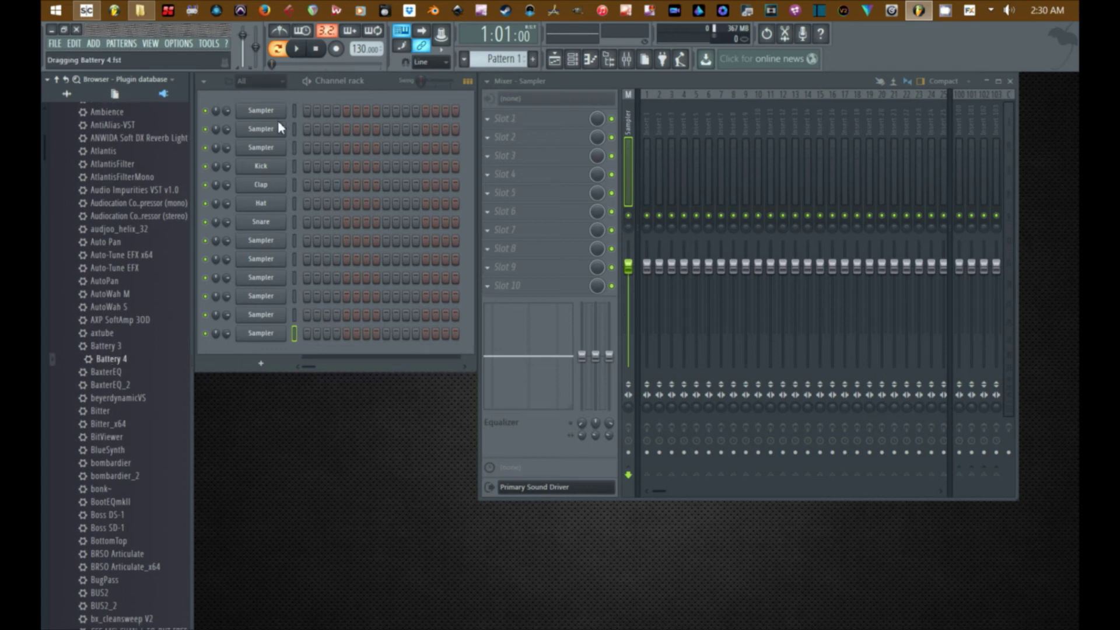
left_click_drag(278, 120, 267, 111)
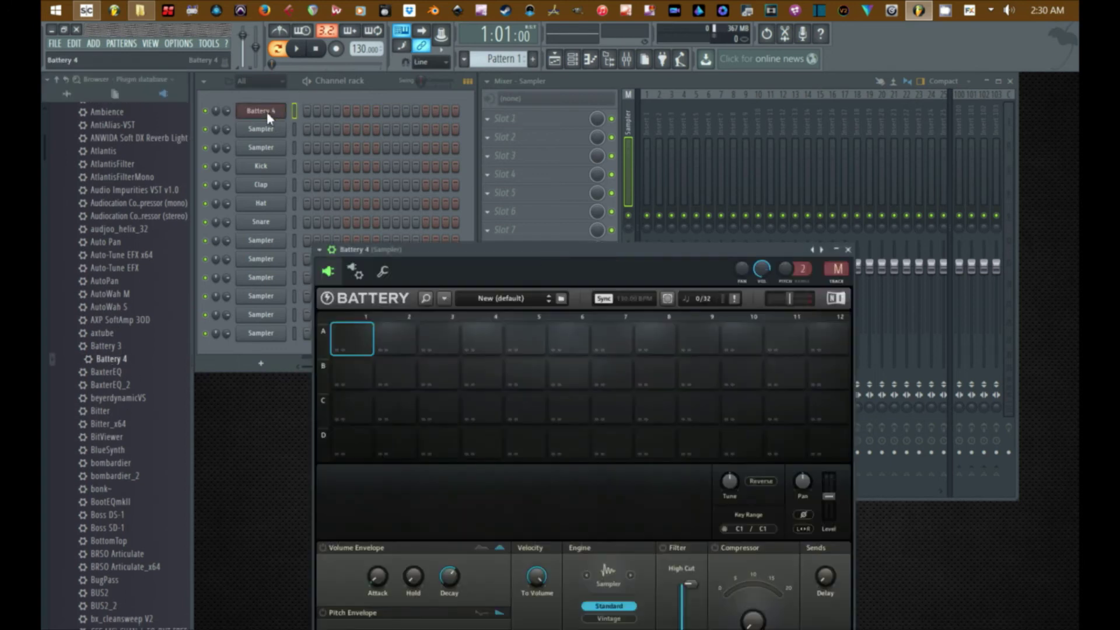
left_click(57, 79)
left_click(92, 110)
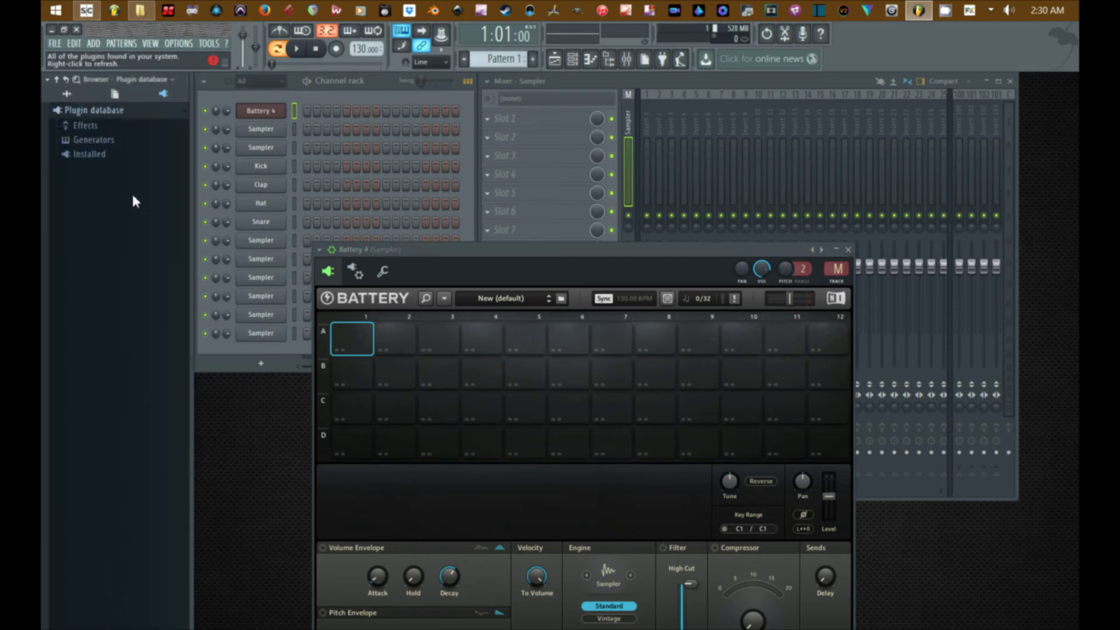
left_click(100, 138)
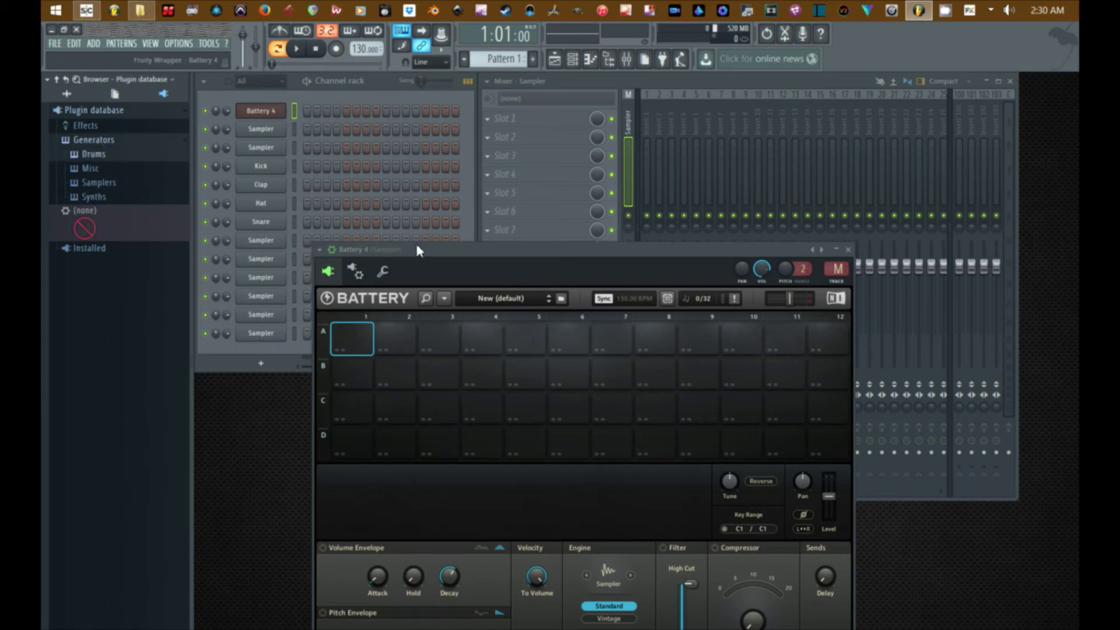
left_click_drag(415, 251, 400, 145)
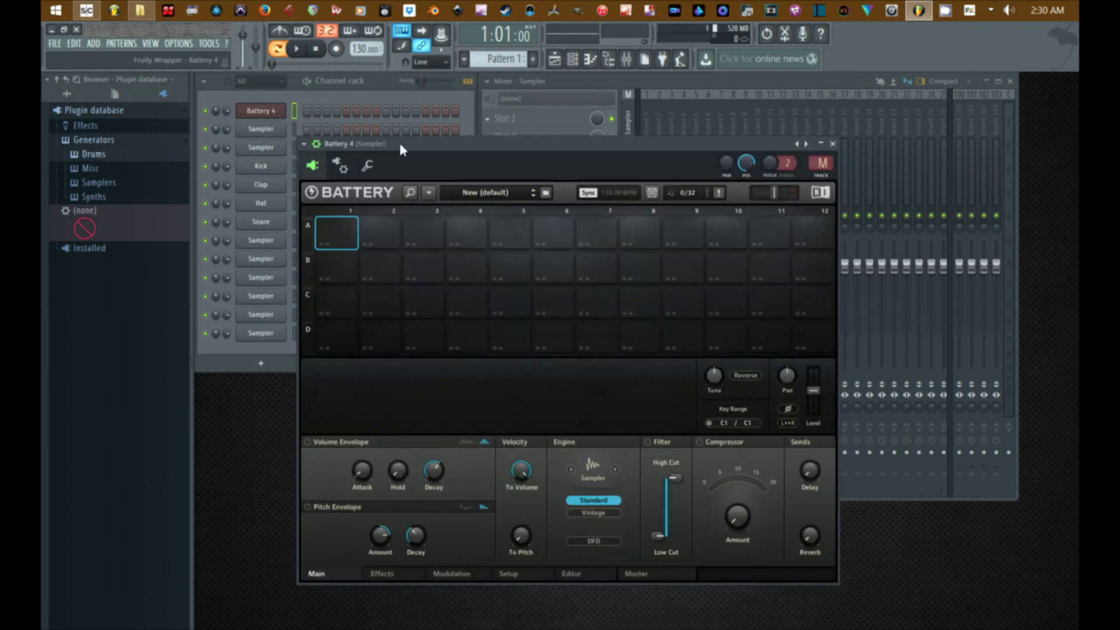
- Add Battery 4 to the plugin database Drums folder as a favorite and confirm with OK
left_click(303, 143)
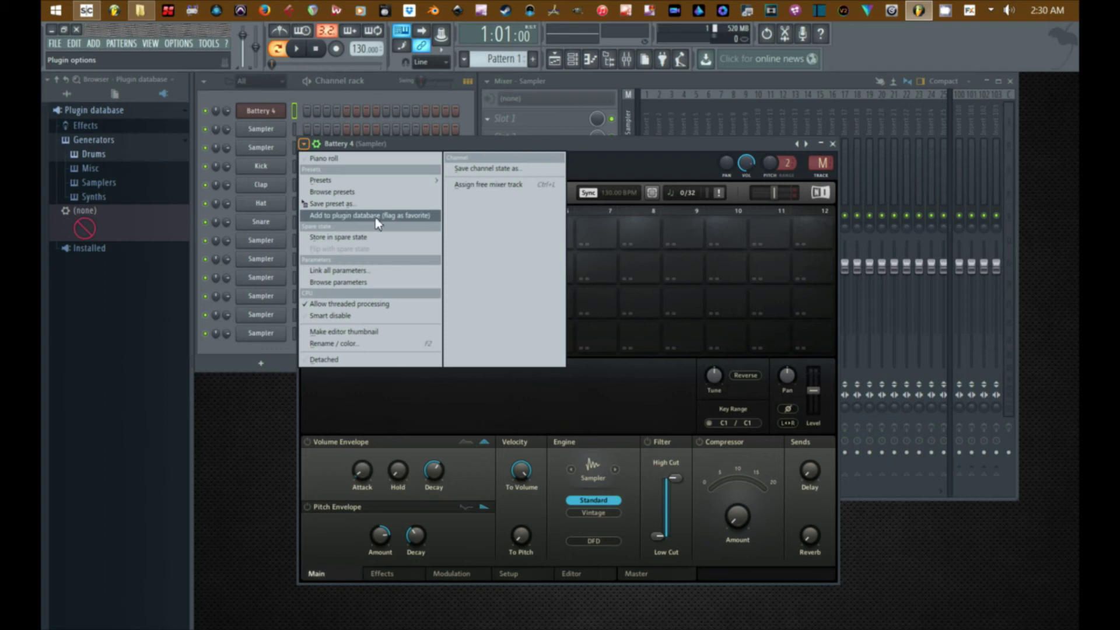
left_click(407, 217)
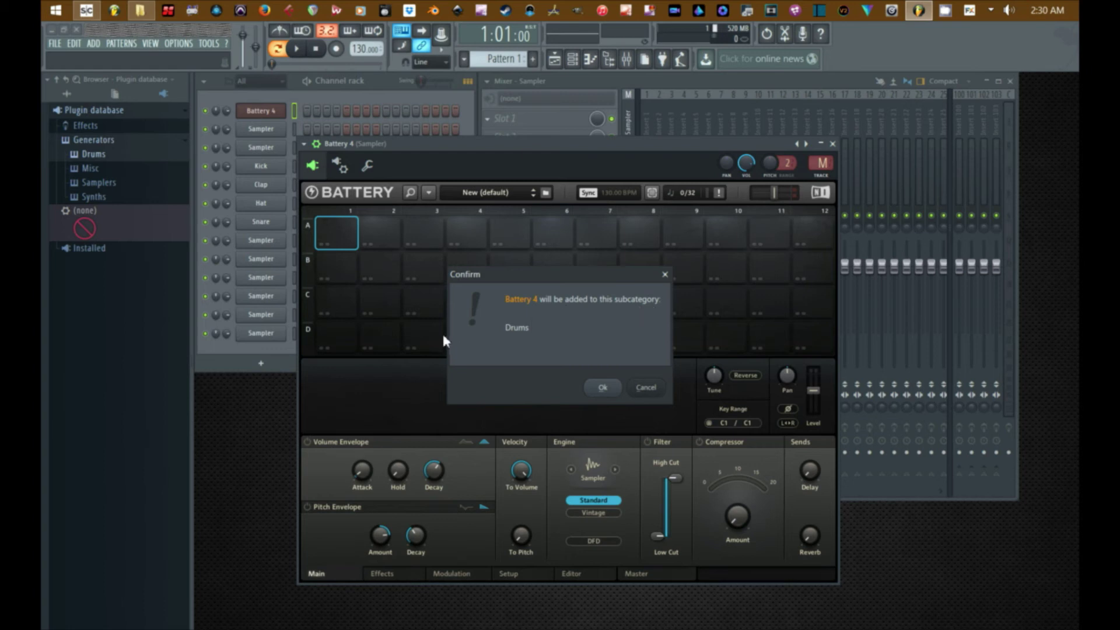
left_click(606, 386)
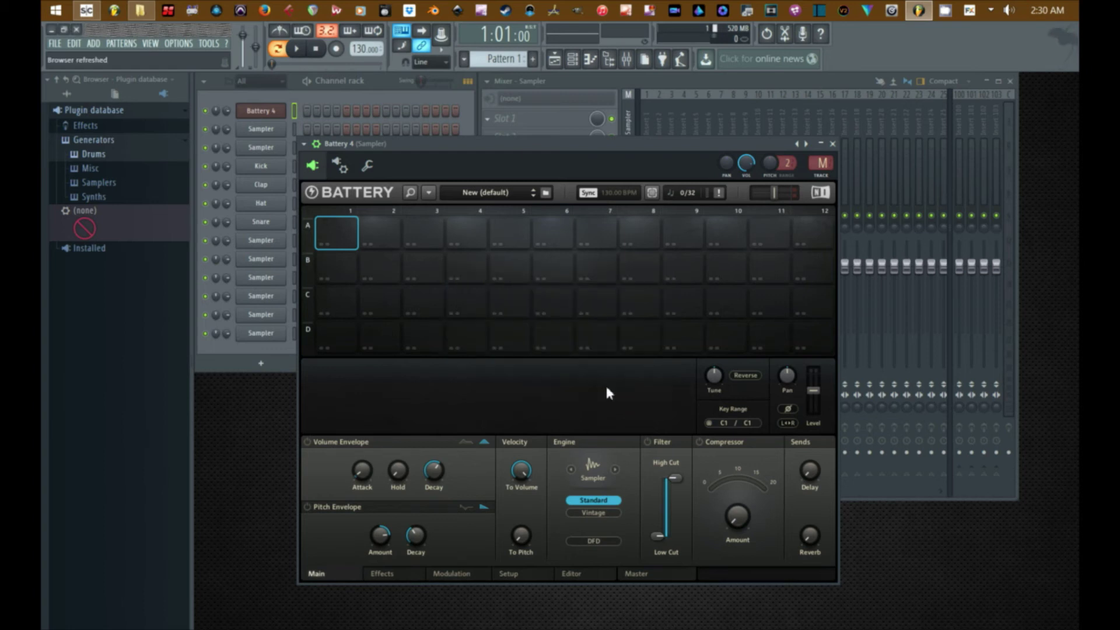
- Expand Drums to show Battery 4, toggle Show images off and on, and open the F8 plugin picker
left_click(139, 153)
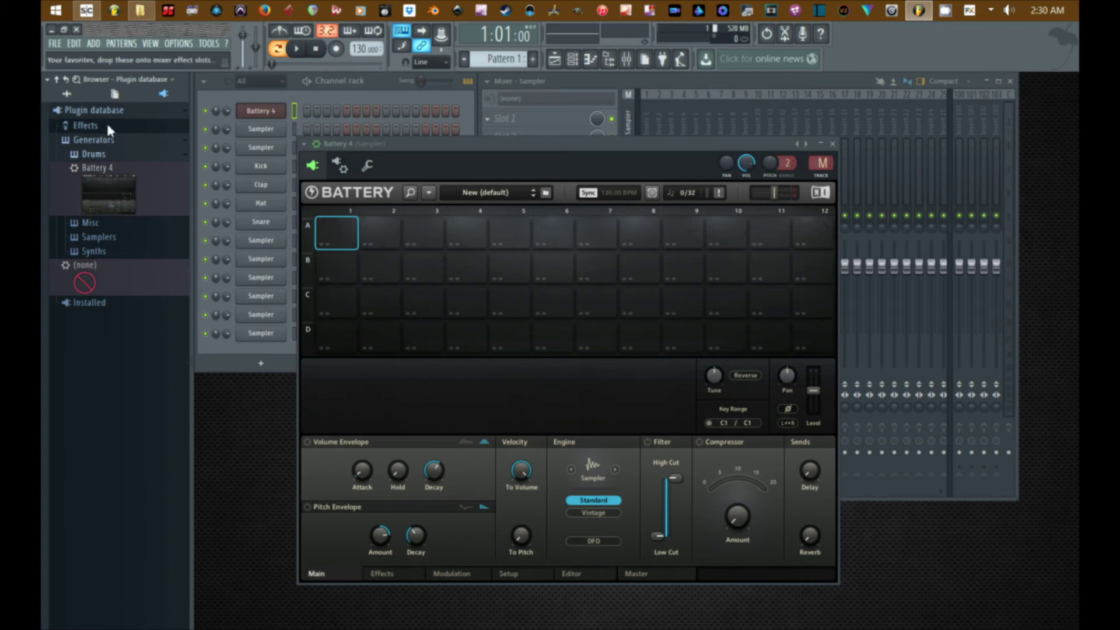
left_click(48, 82)
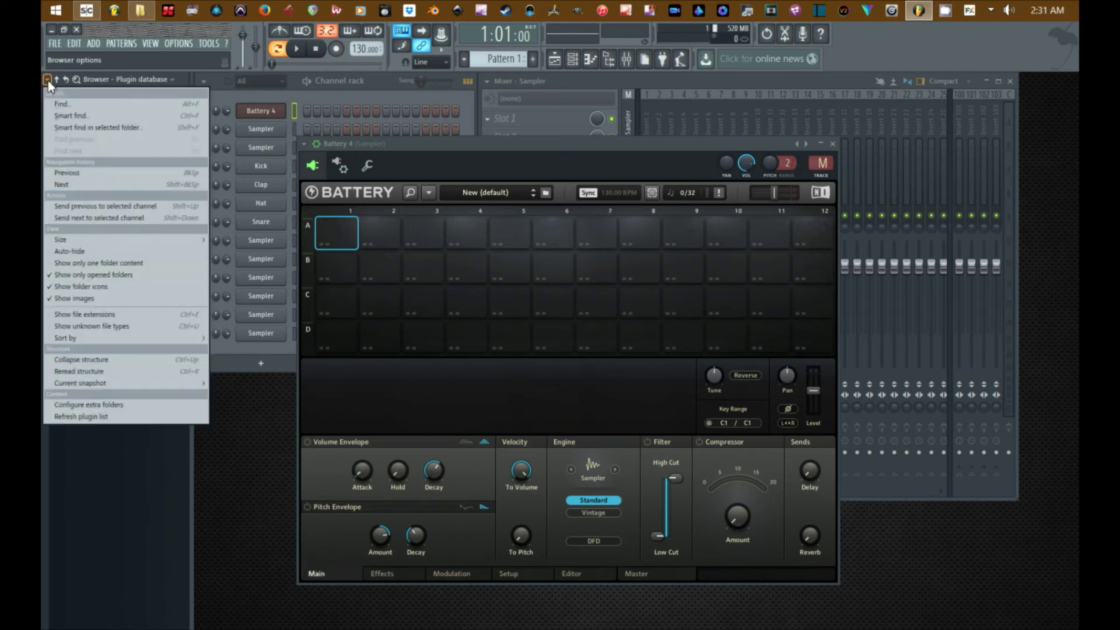
left_click(86, 303)
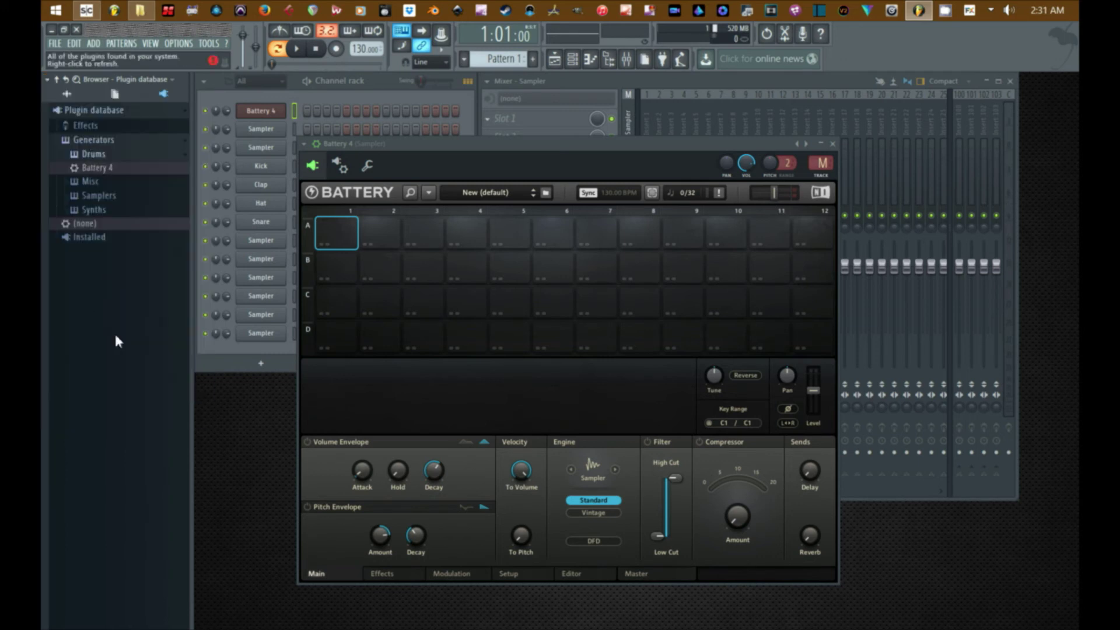
left_click(47, 80)
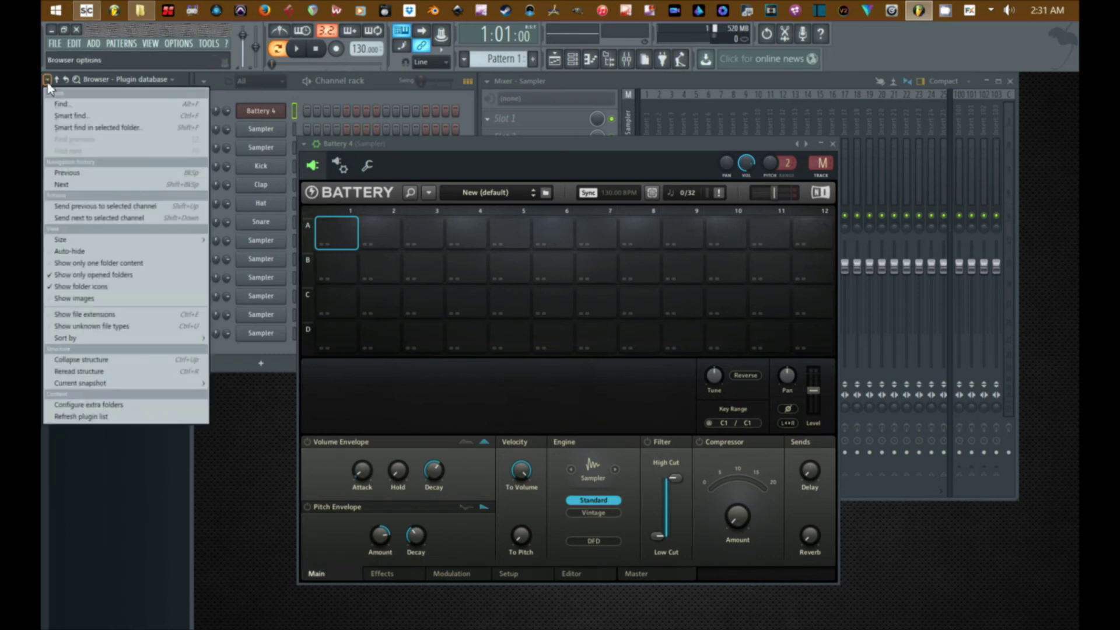
left_click(87, 301)
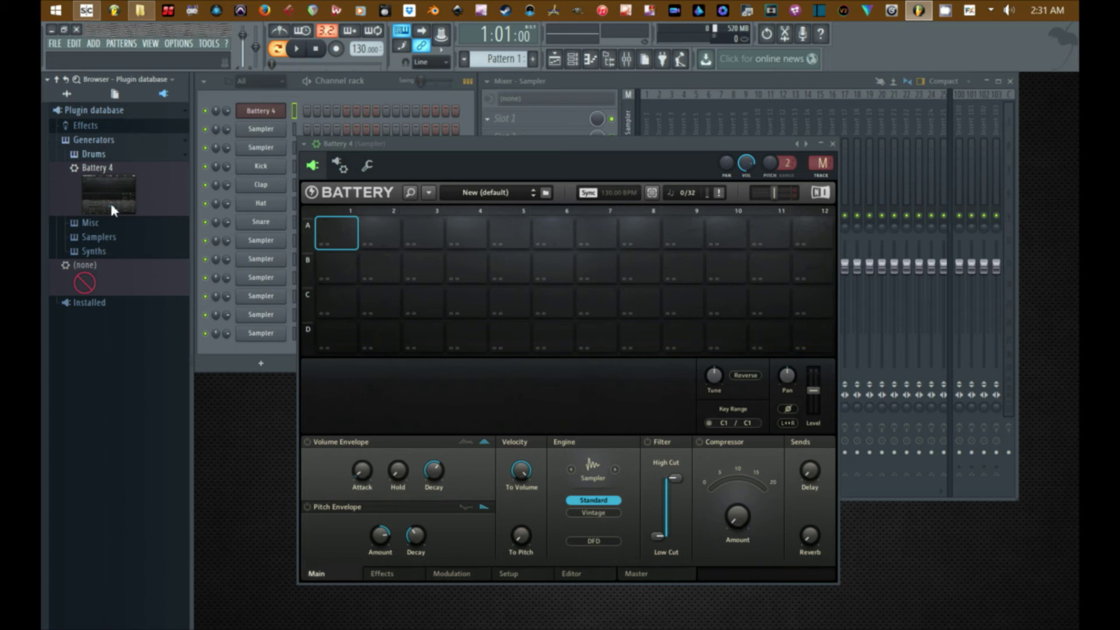
key("F8")
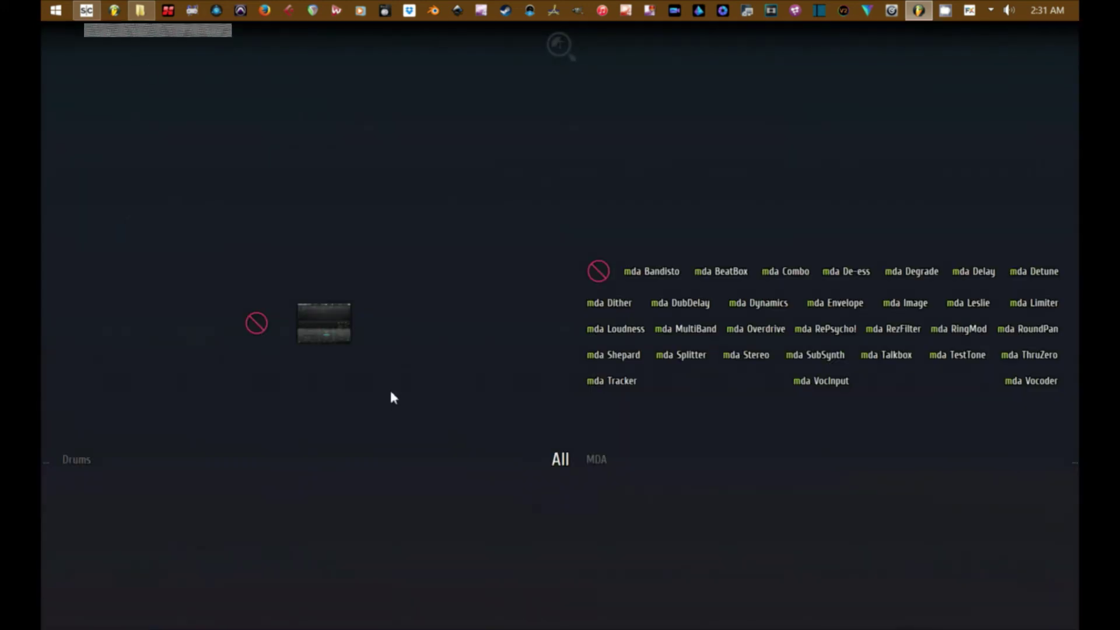
- Close the plugin picker and Battery 4 window, and collapse the Drums folder
left_click(315, 330)
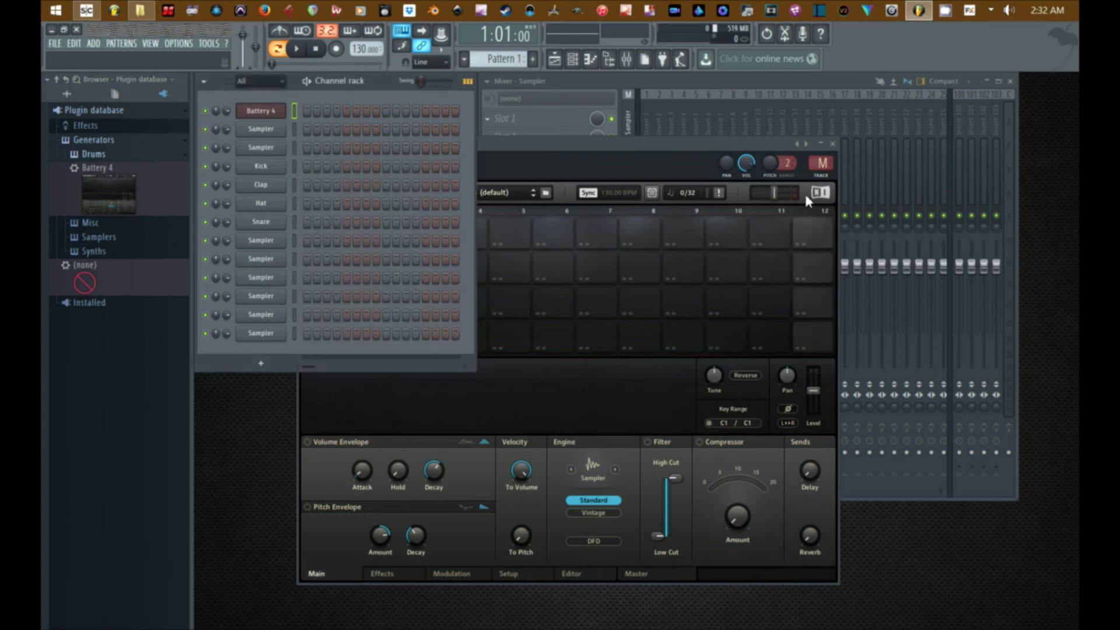
left_click(833, 144)
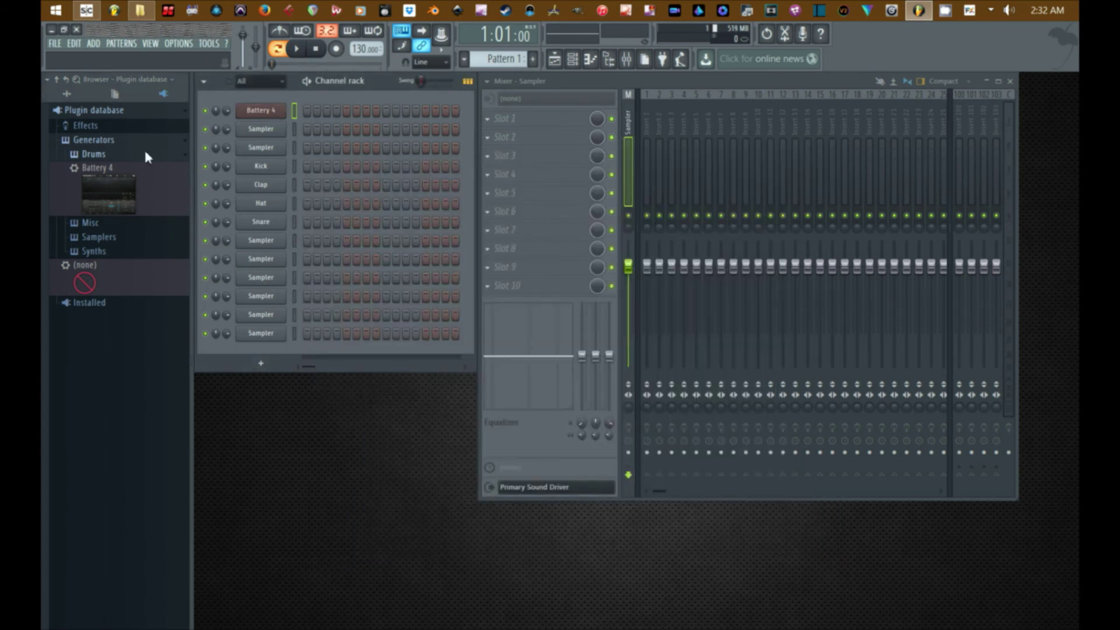
left_click(120, 153)
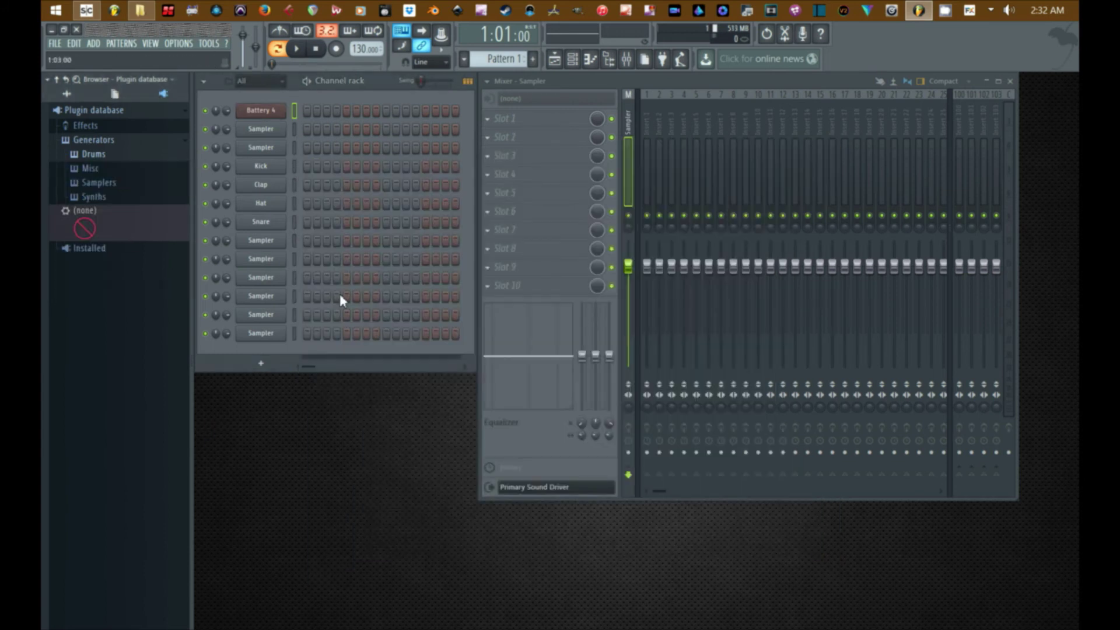
- Check the channel Insert menu and mixer Slot 1 plugin choices, closing both without loading anything
right_click(265, 117)
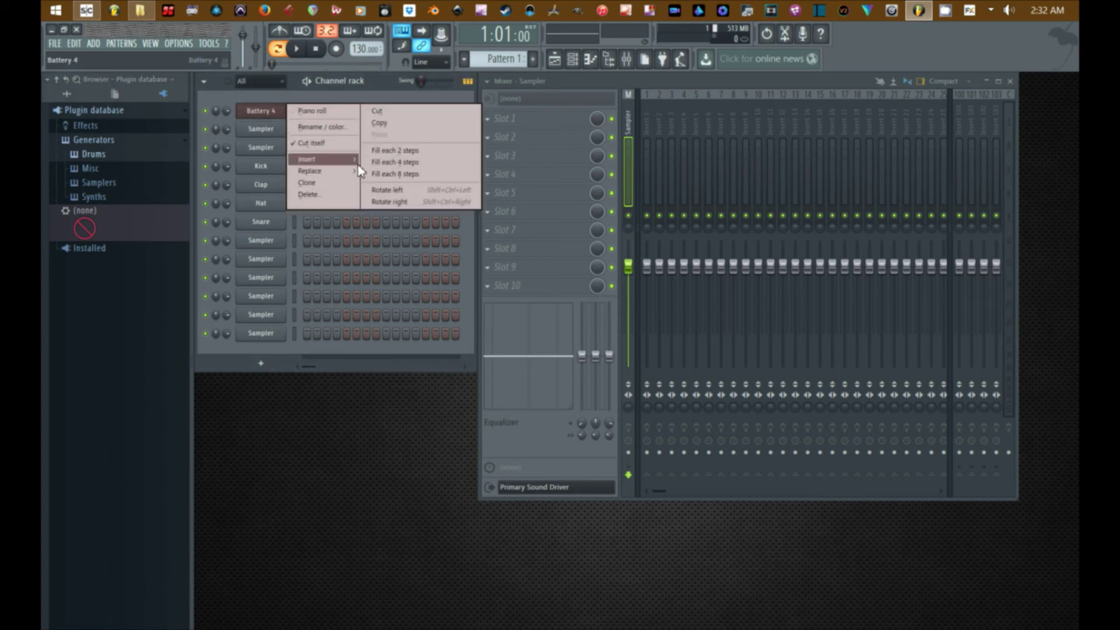
mouse_move(355, 166)
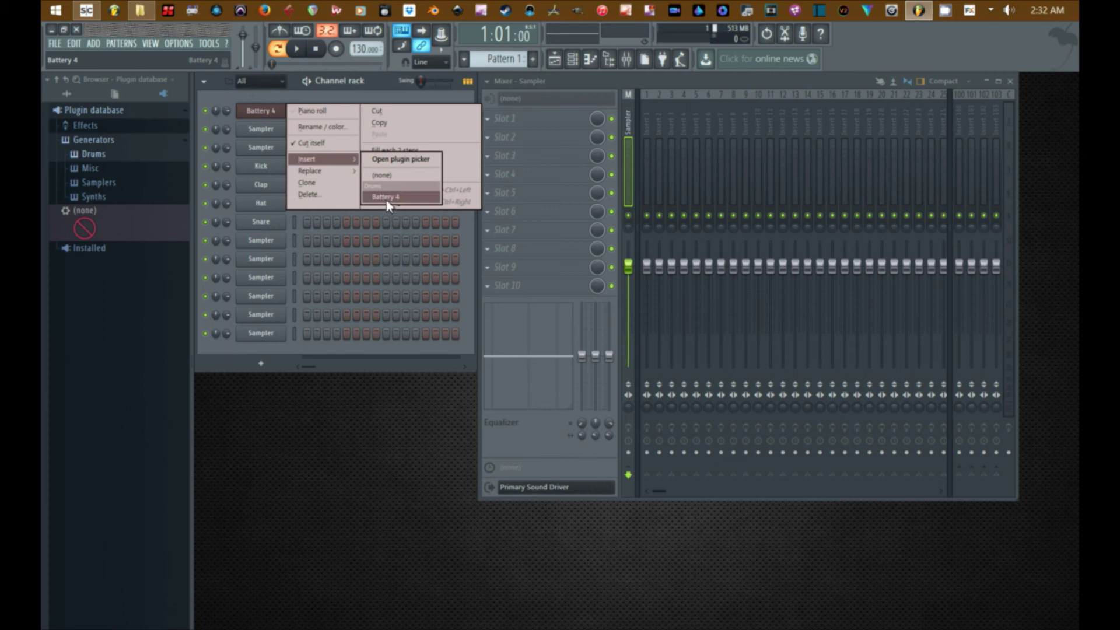
left_click(436, 481)
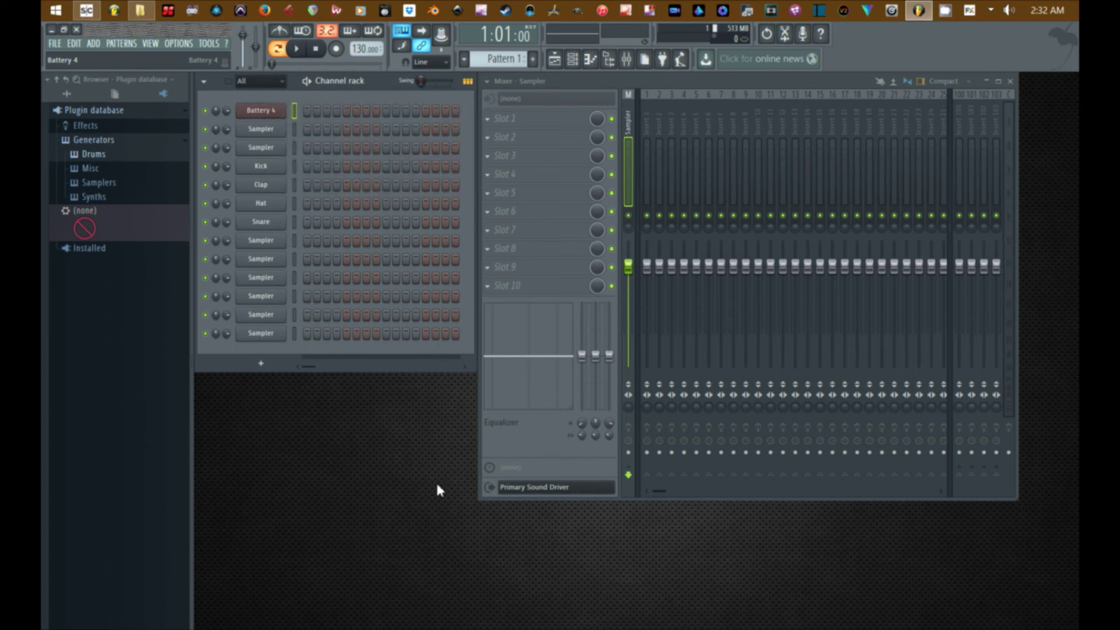
left_click(488, 119)
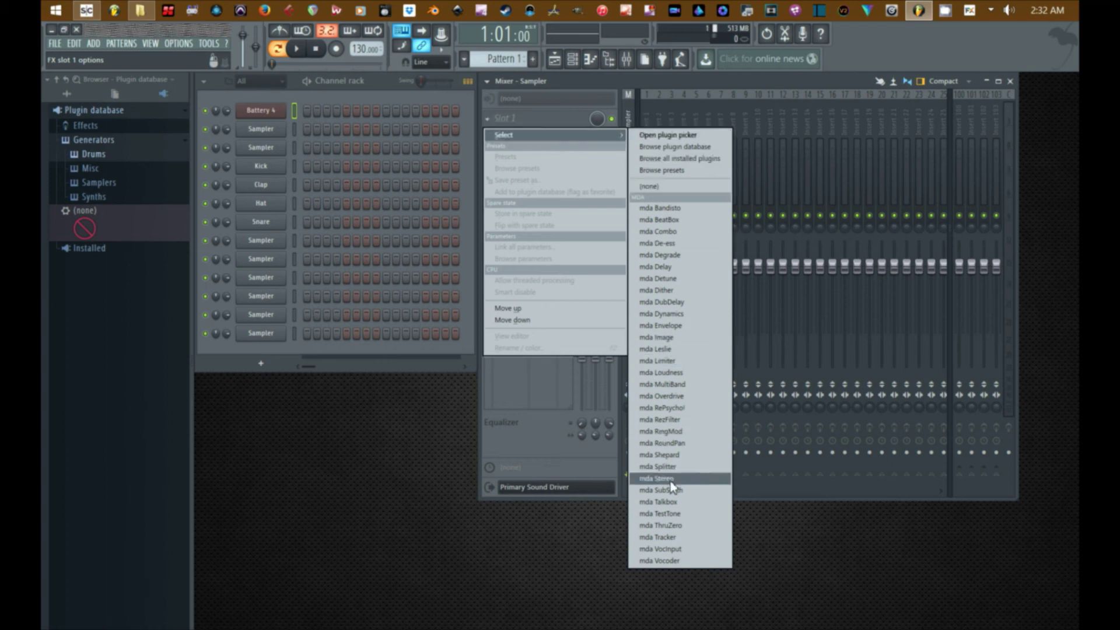
left_click(288, 474)
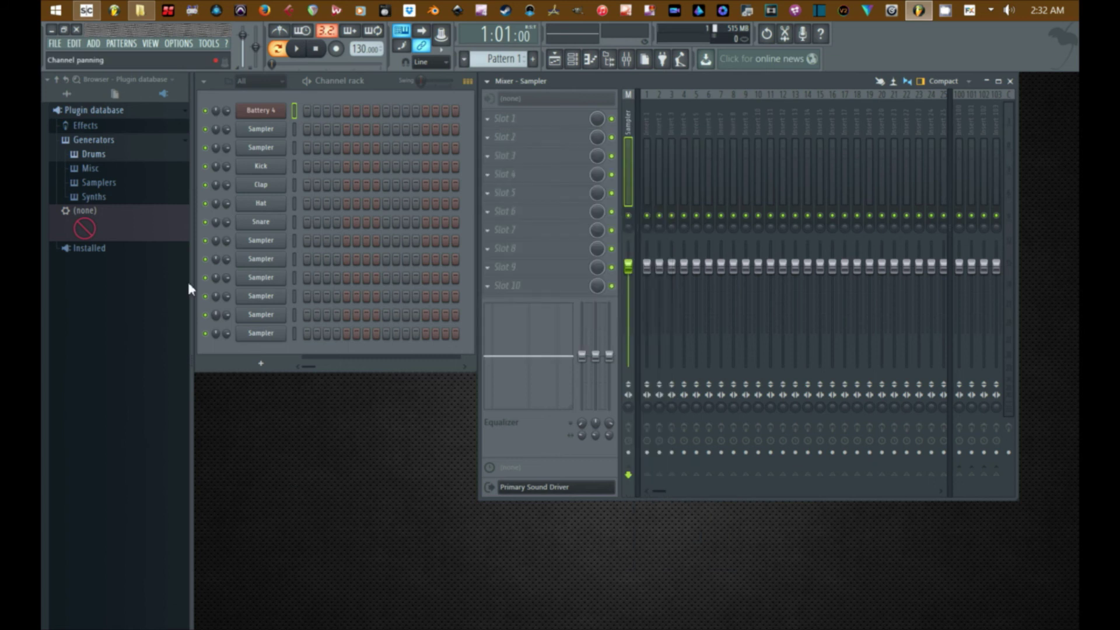
- Expand Installed in the plugin database to show its Effects and Generators folders
left_click(106, 247)
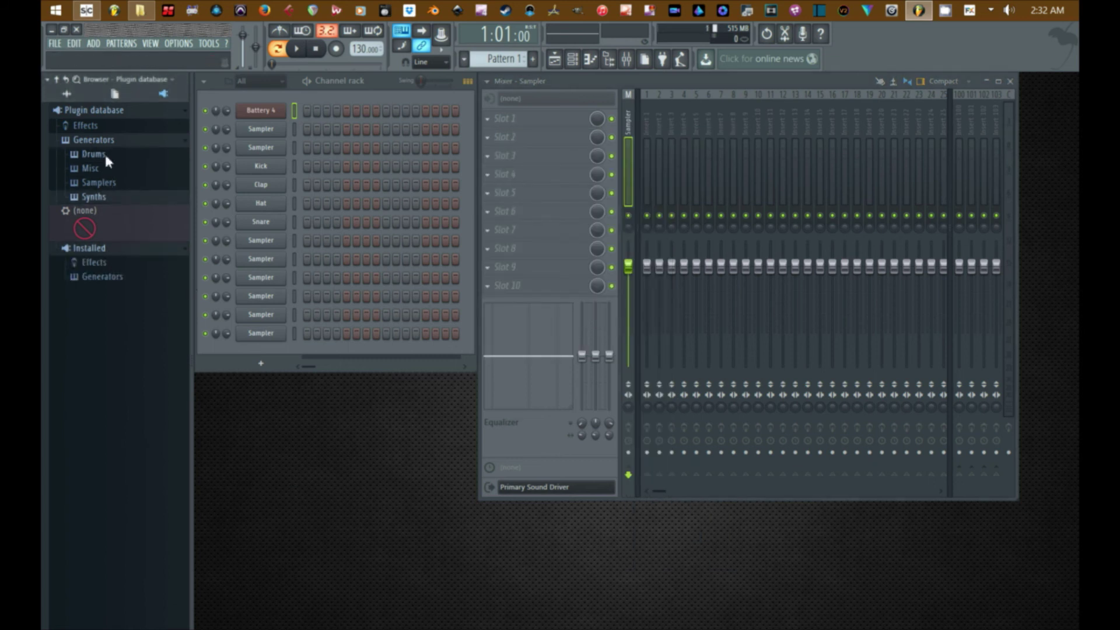